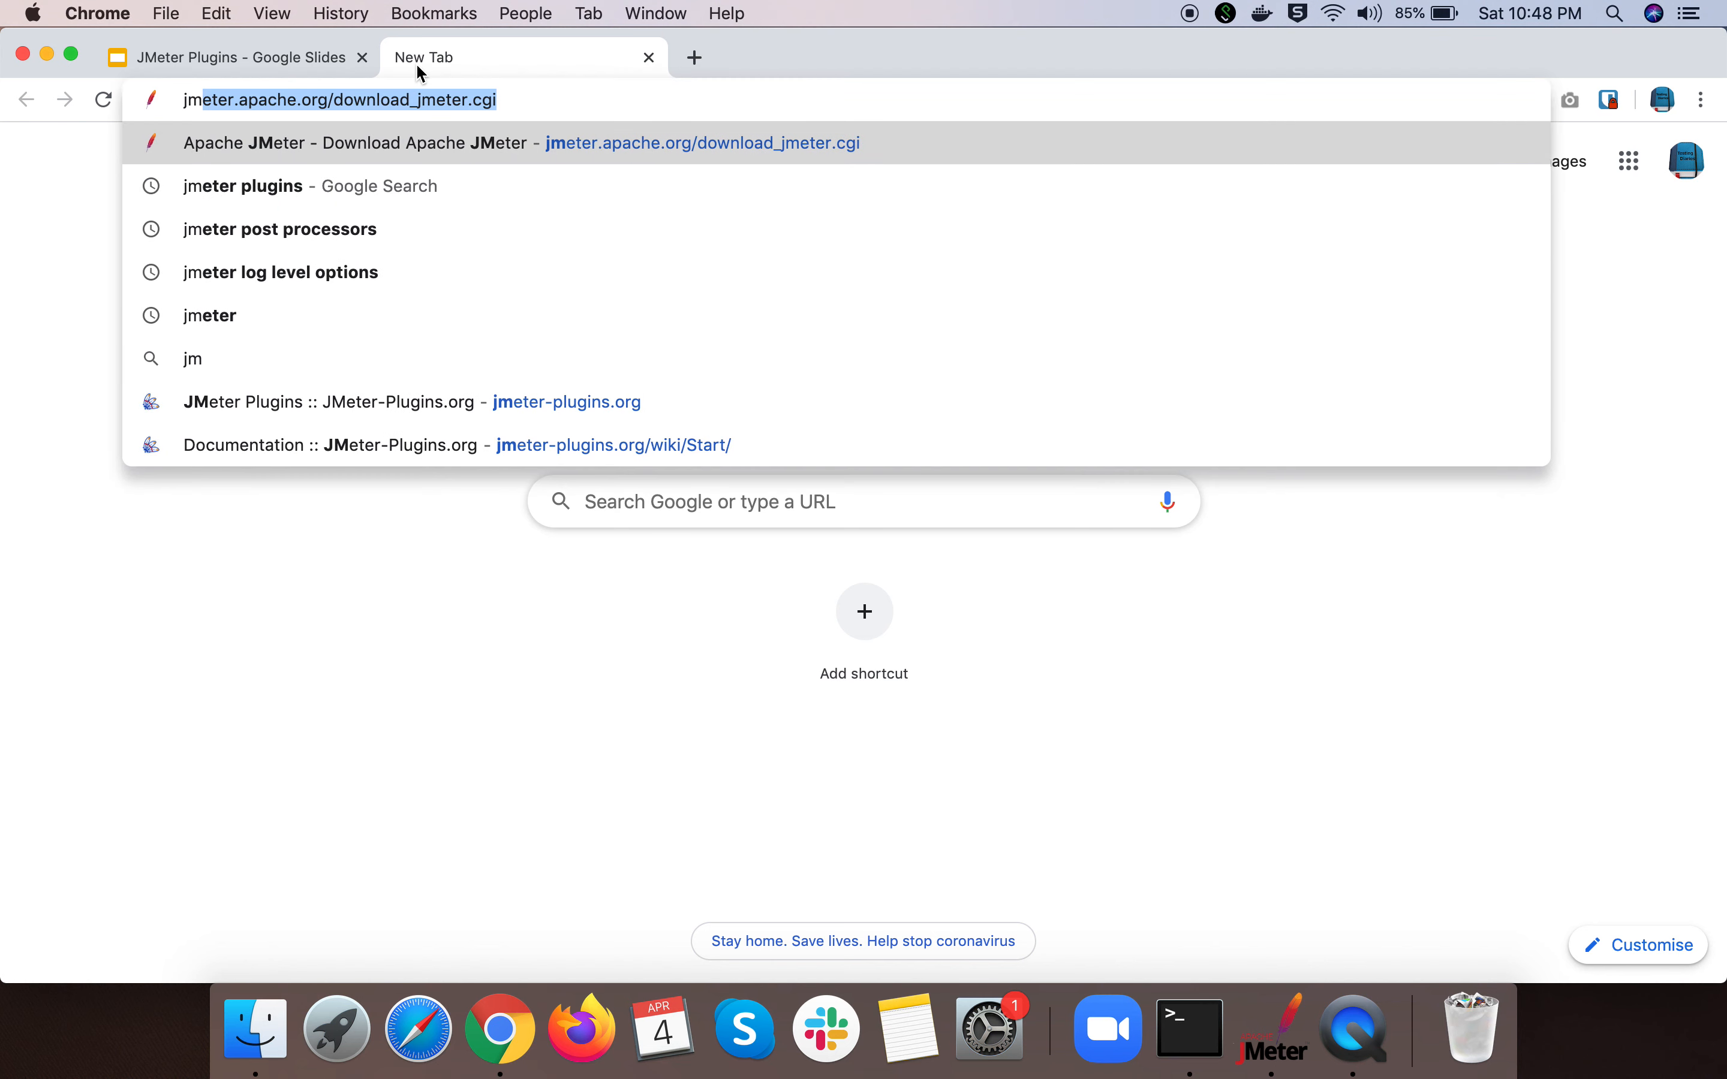
- Search Google for "jmeter plugins", open the jmeter-plugins.org install page and highlight the lib/ext directory in its instructions
text(etr)
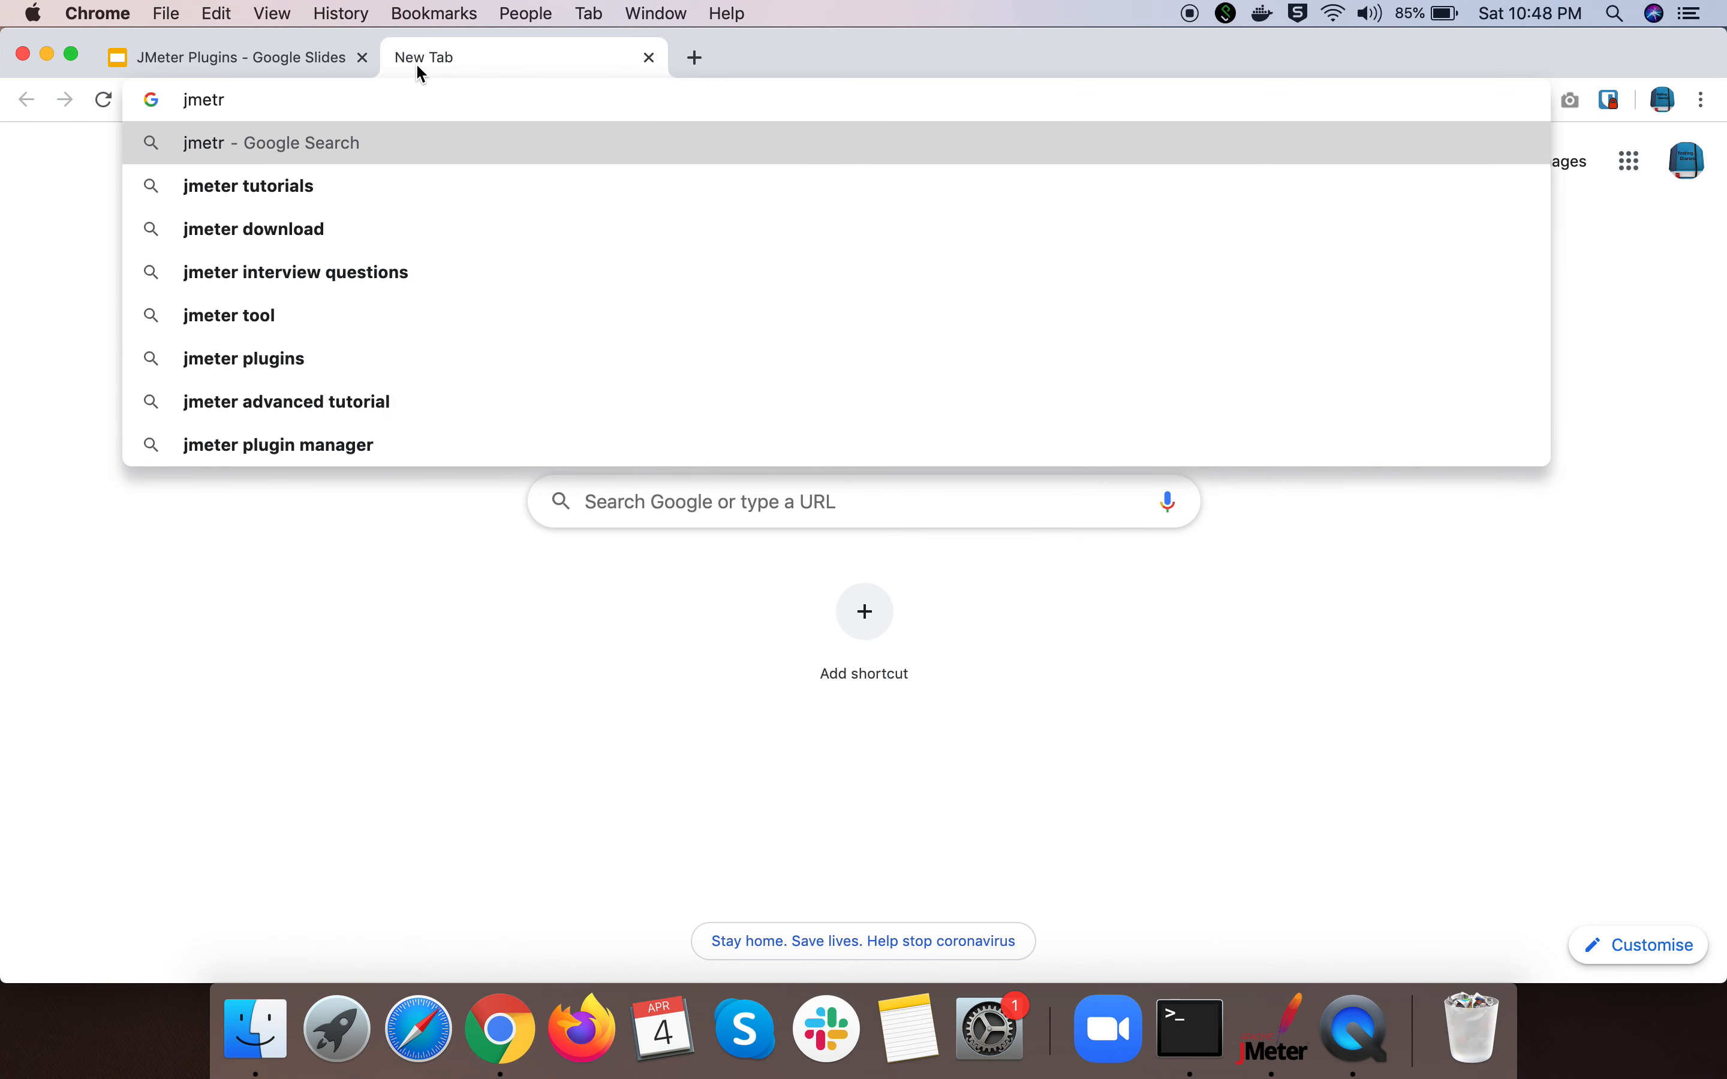
text( plu)
key(Down)
key(Return)
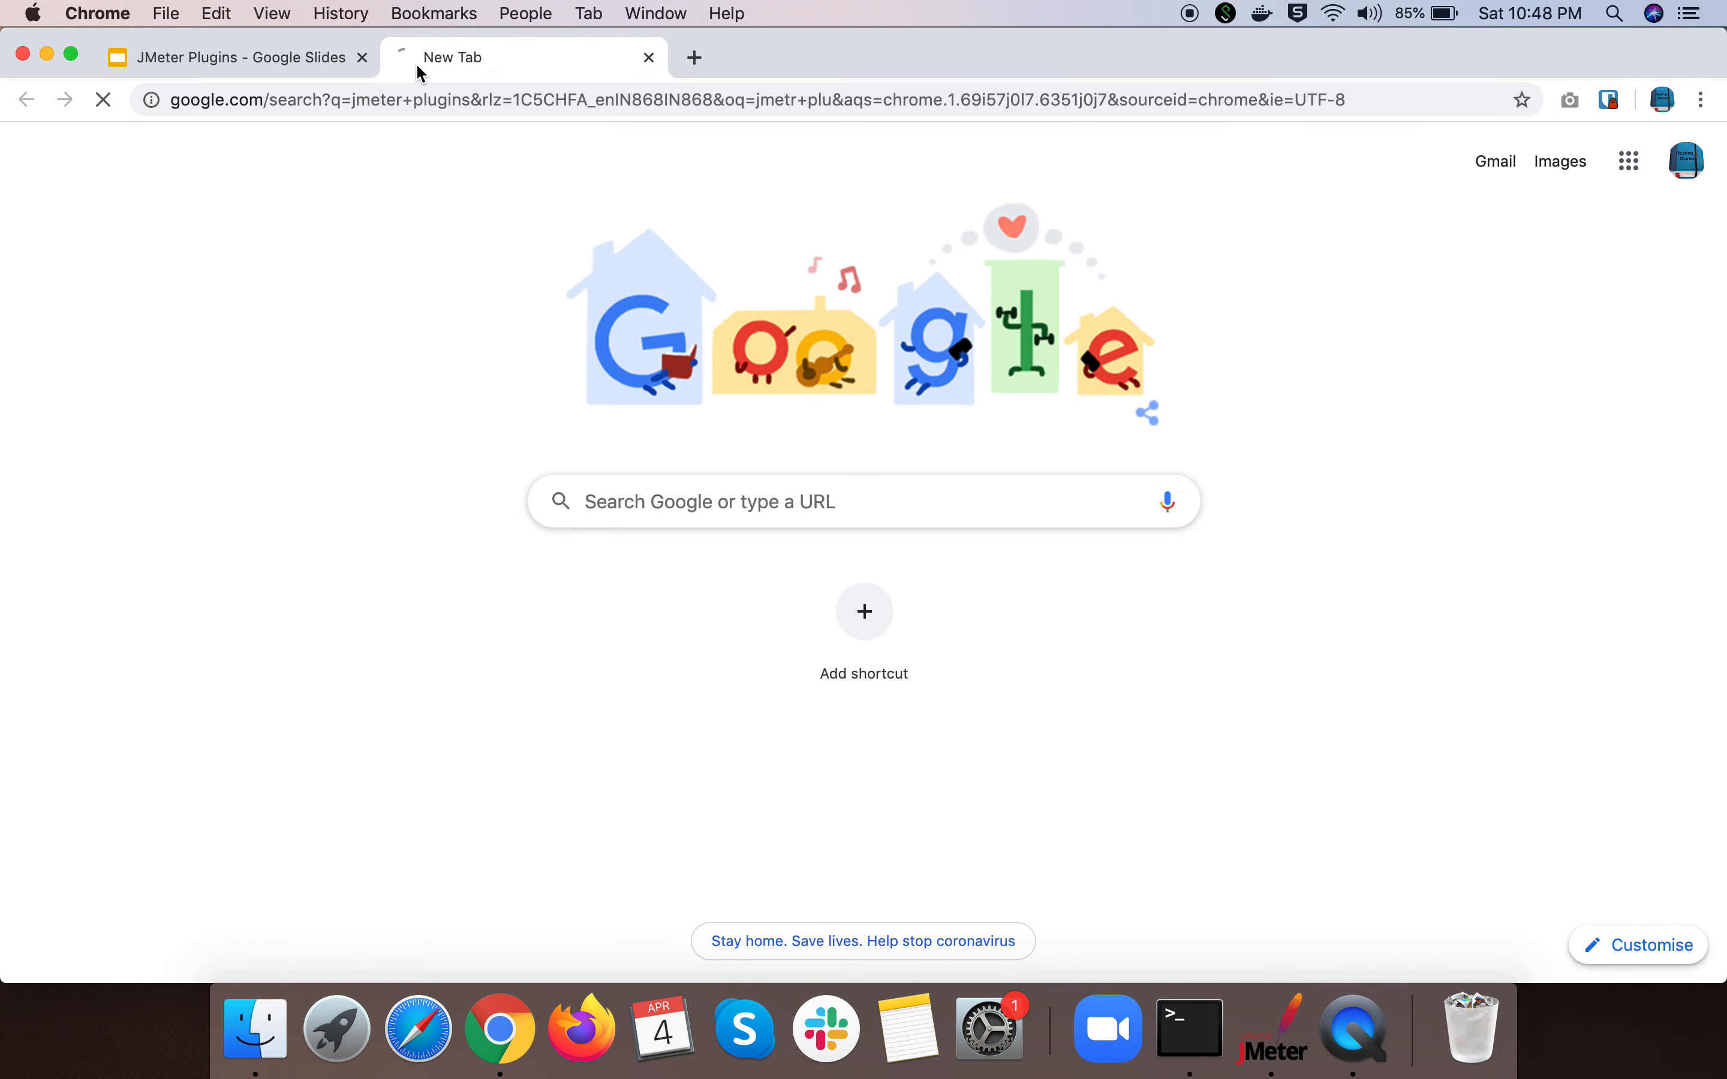
click(285, 363)
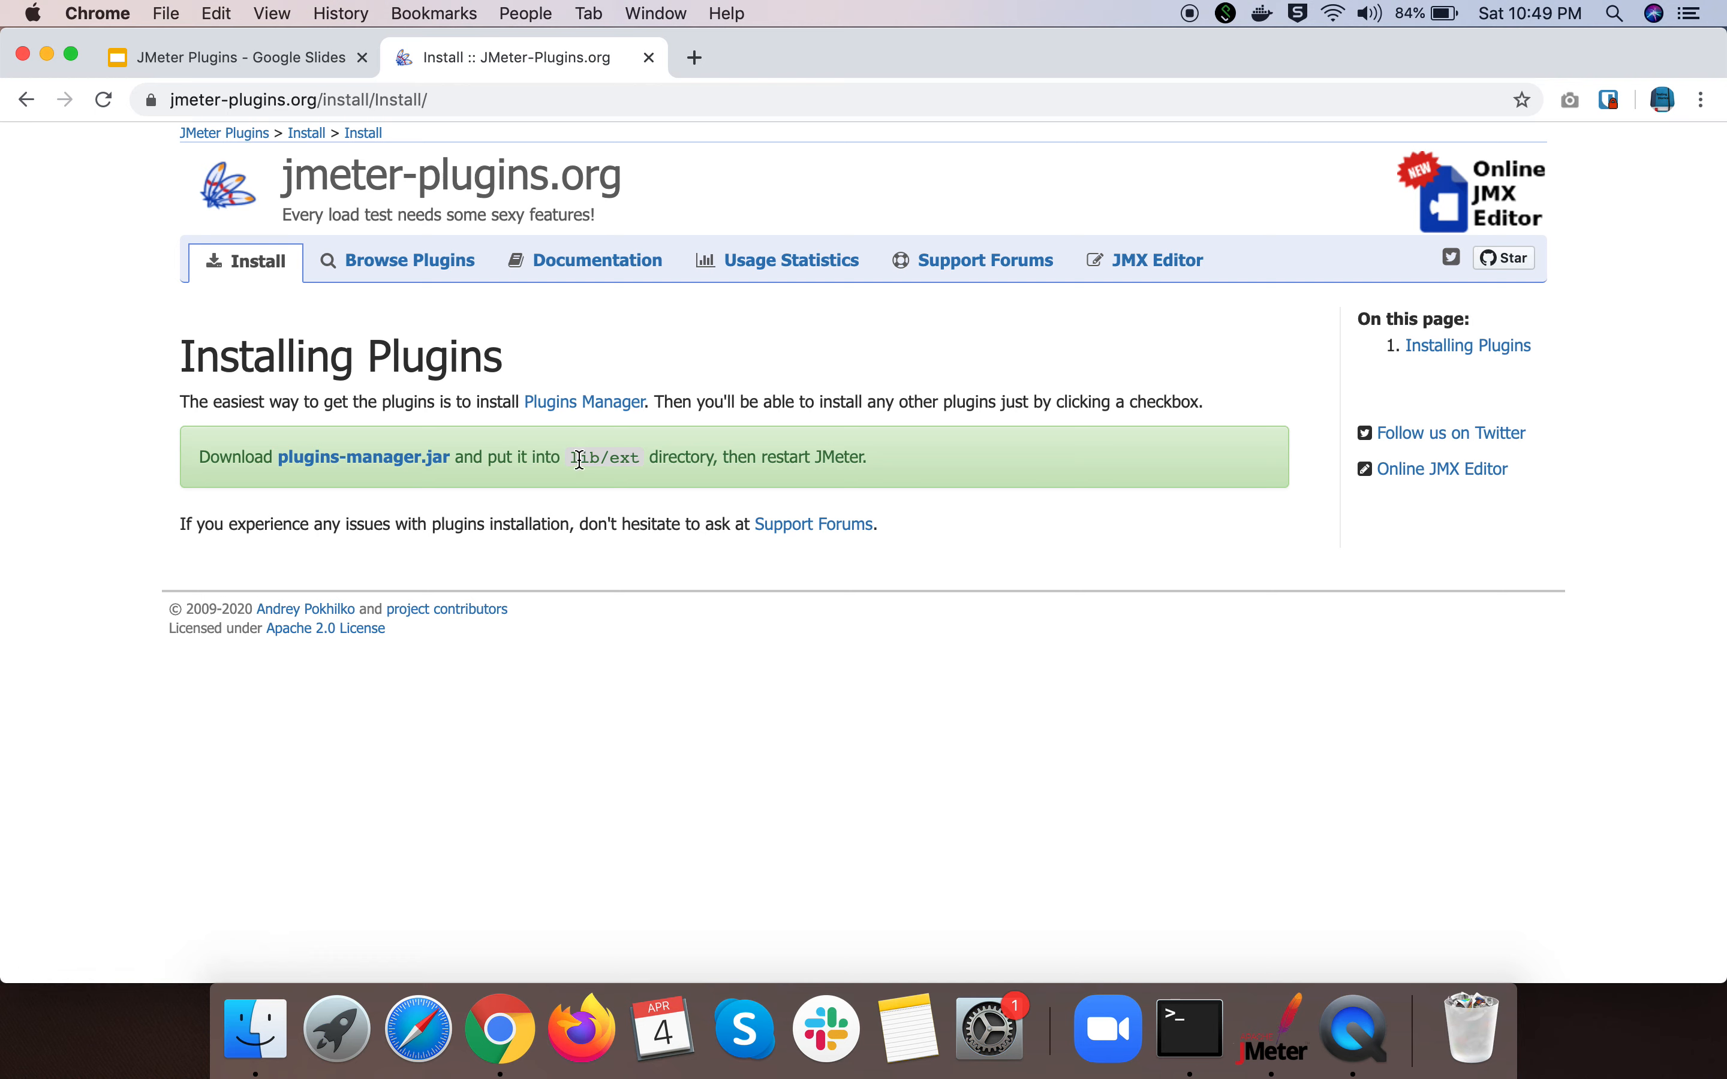
drag(579, 458, 641, 457)
- Switch to JMeter and check whether its options include a Plugins Manager entry, returning to the install page
click(1273, 1027)
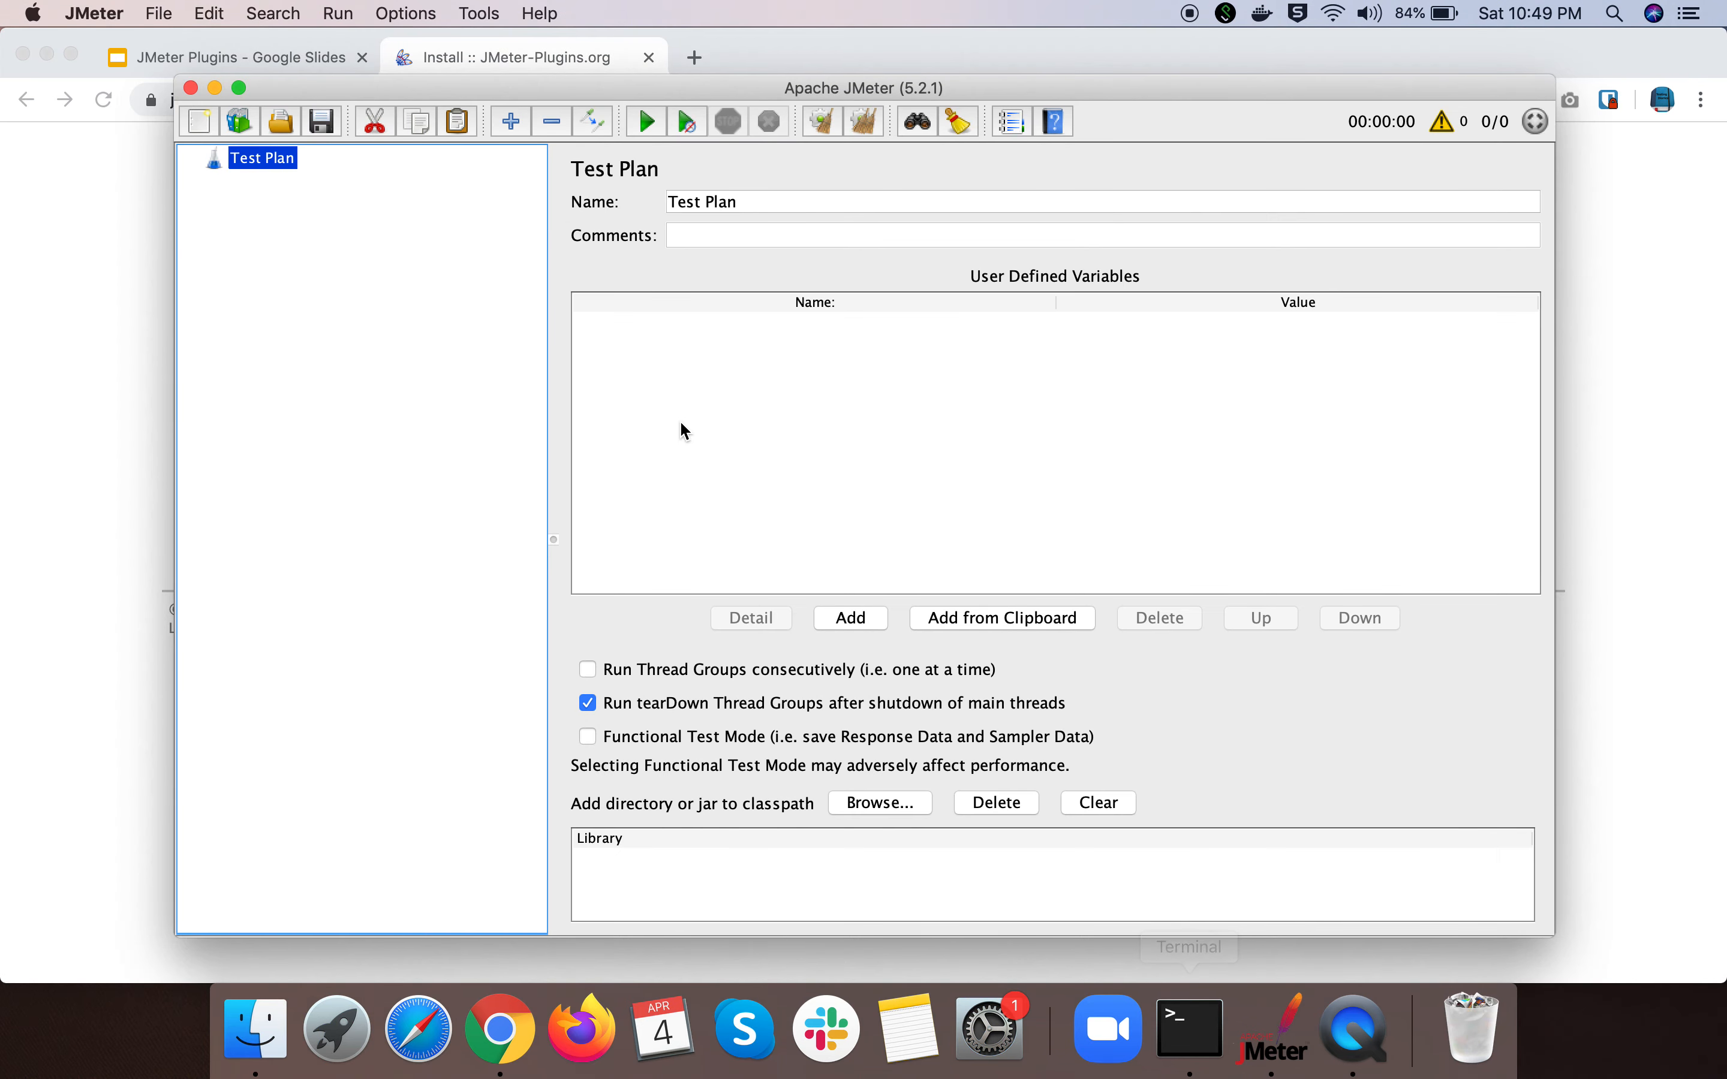
click(407, 14)
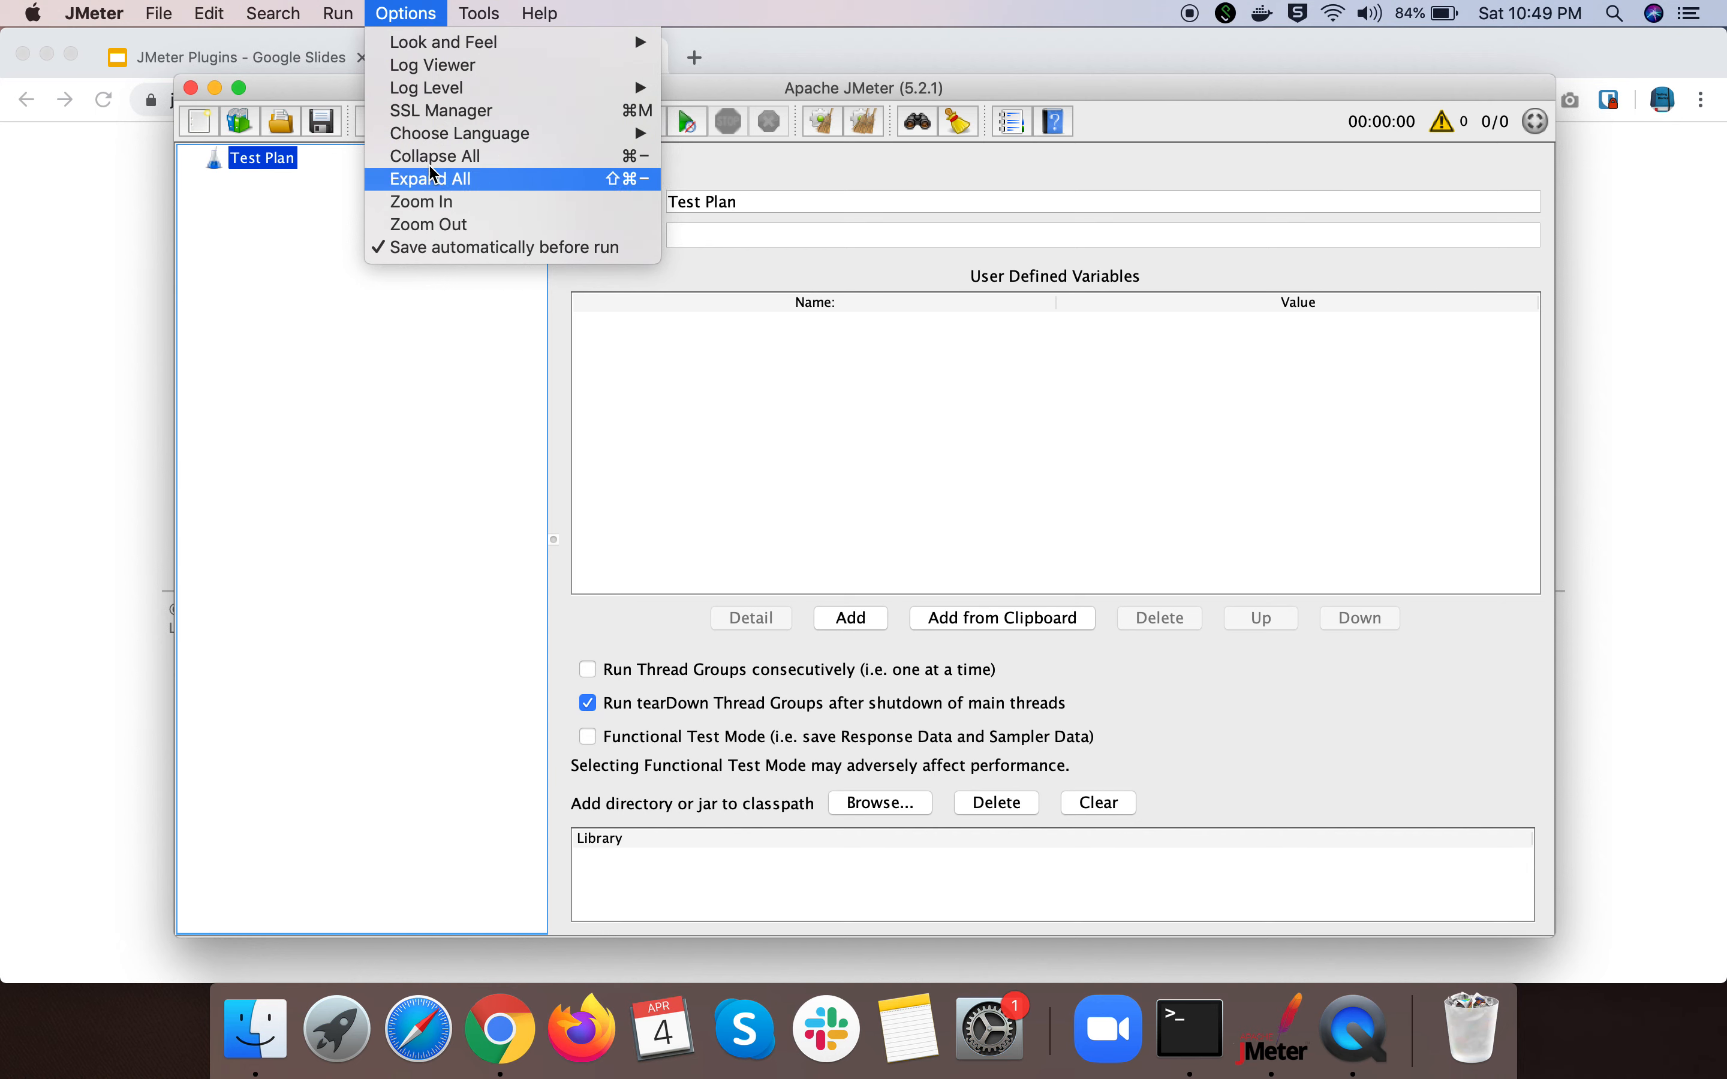
click(78, 315)
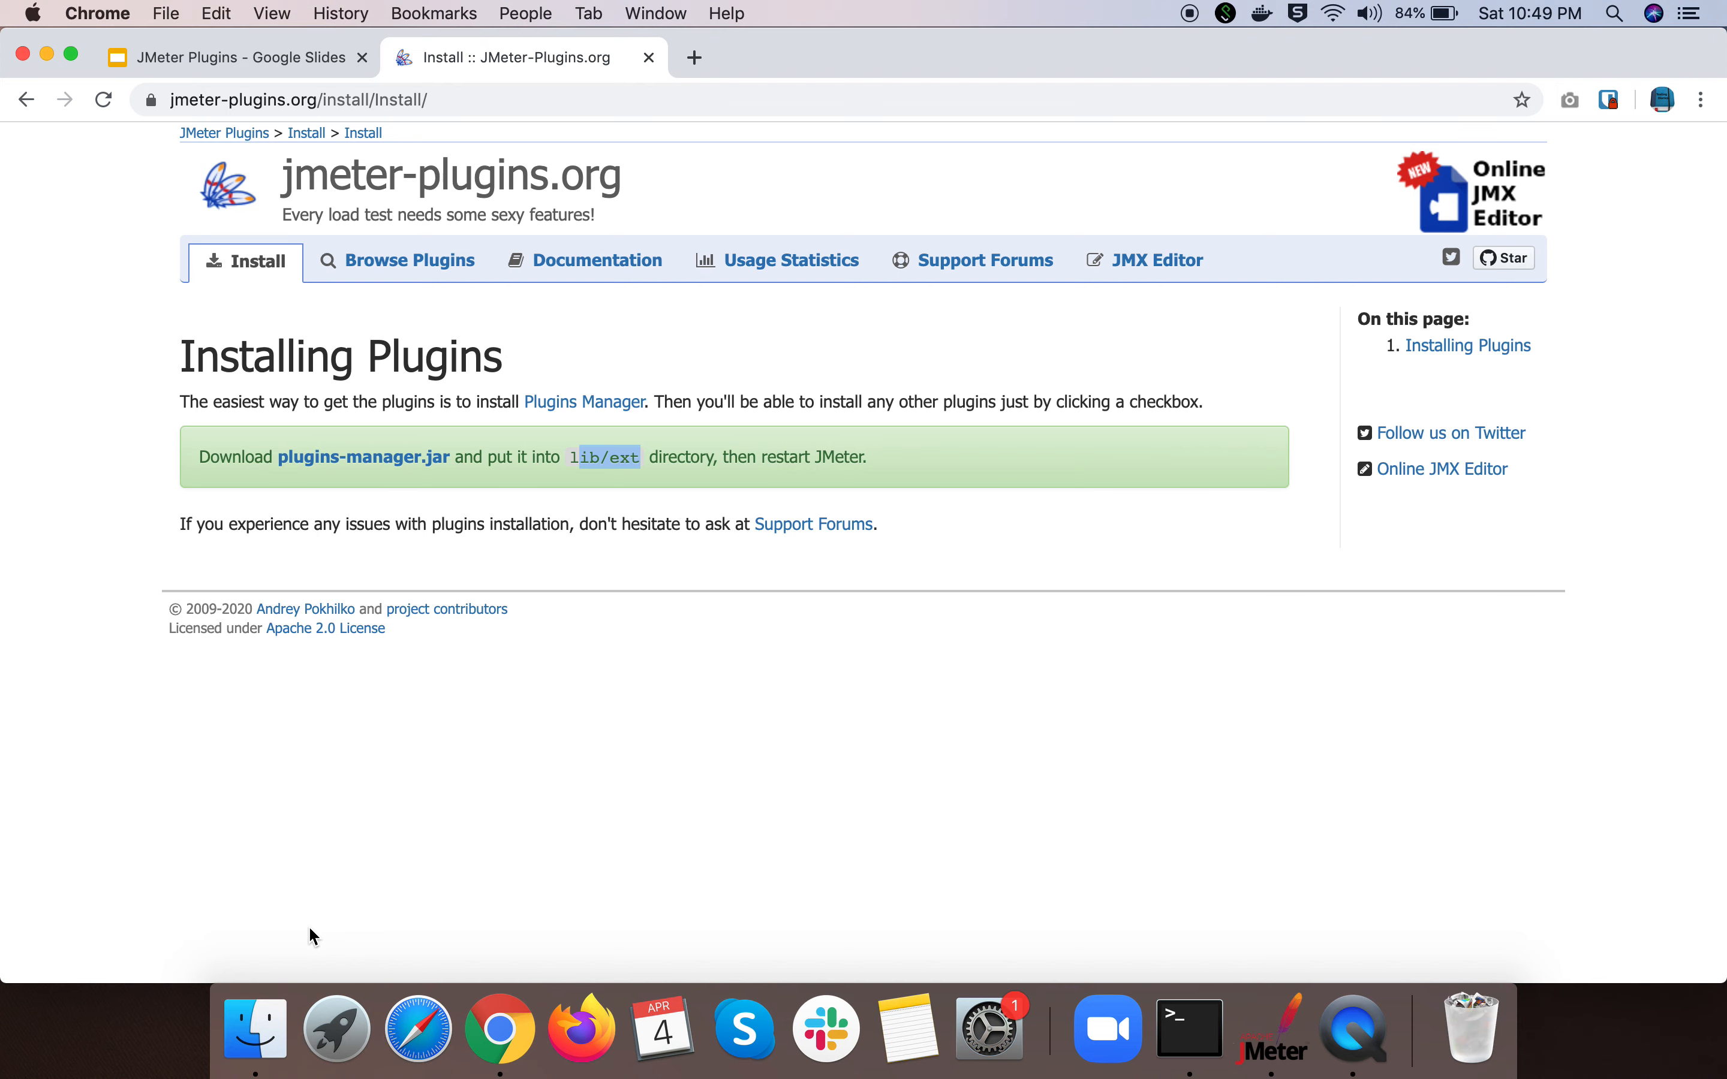
- Switch to Finder and copy the jmeter-plugins-manager JAR into the lib/ext folder of apache-jmeter-5.2.1
click(269, 1024)
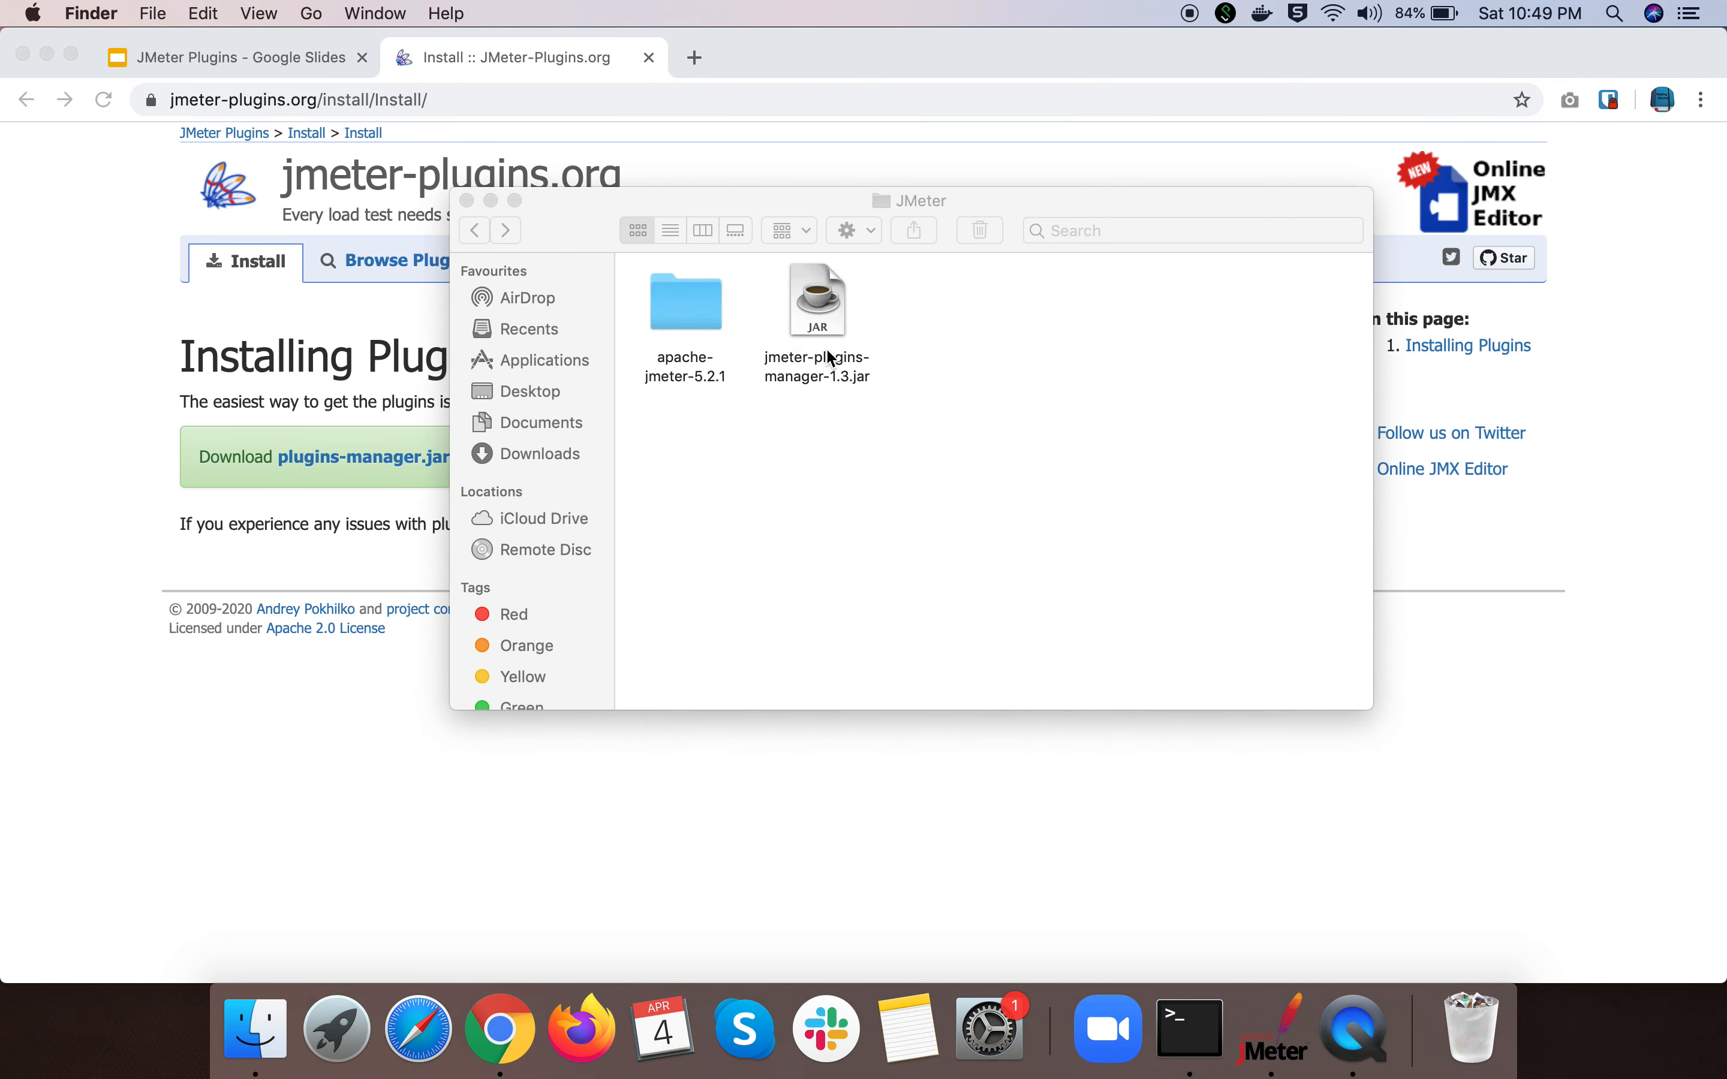
click(828, 375)
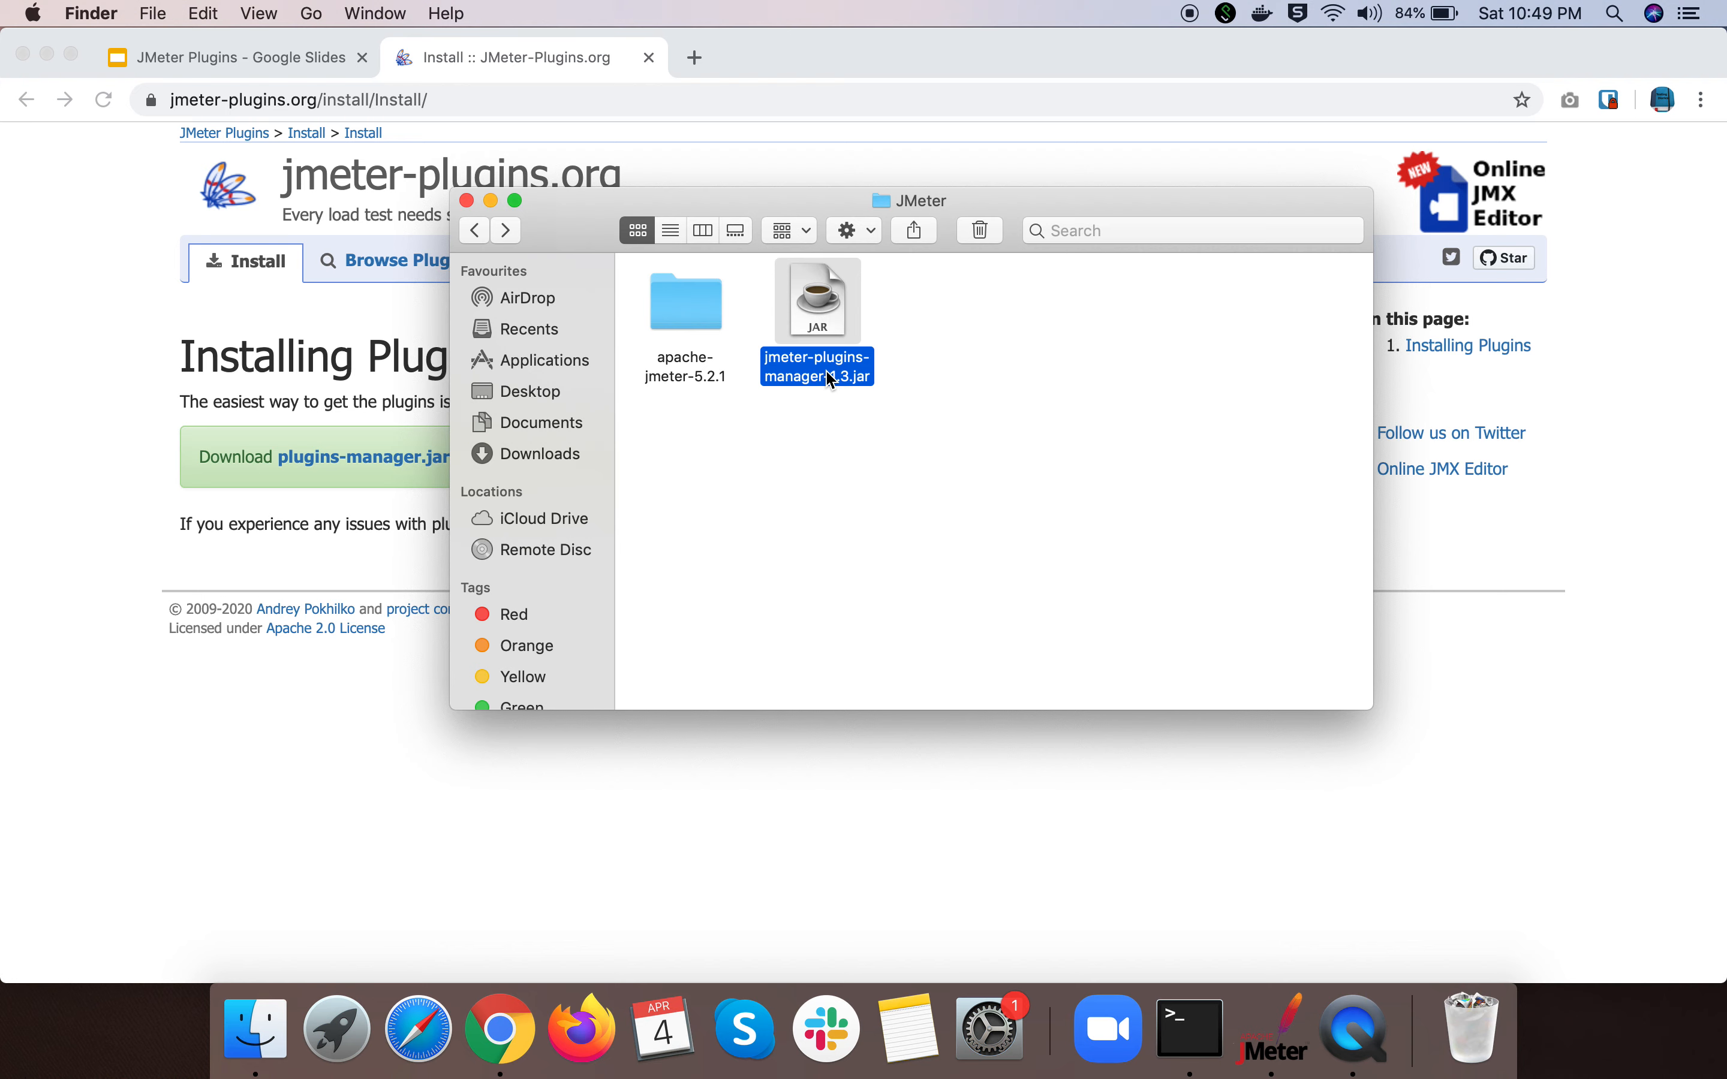
double_click(689, 314)
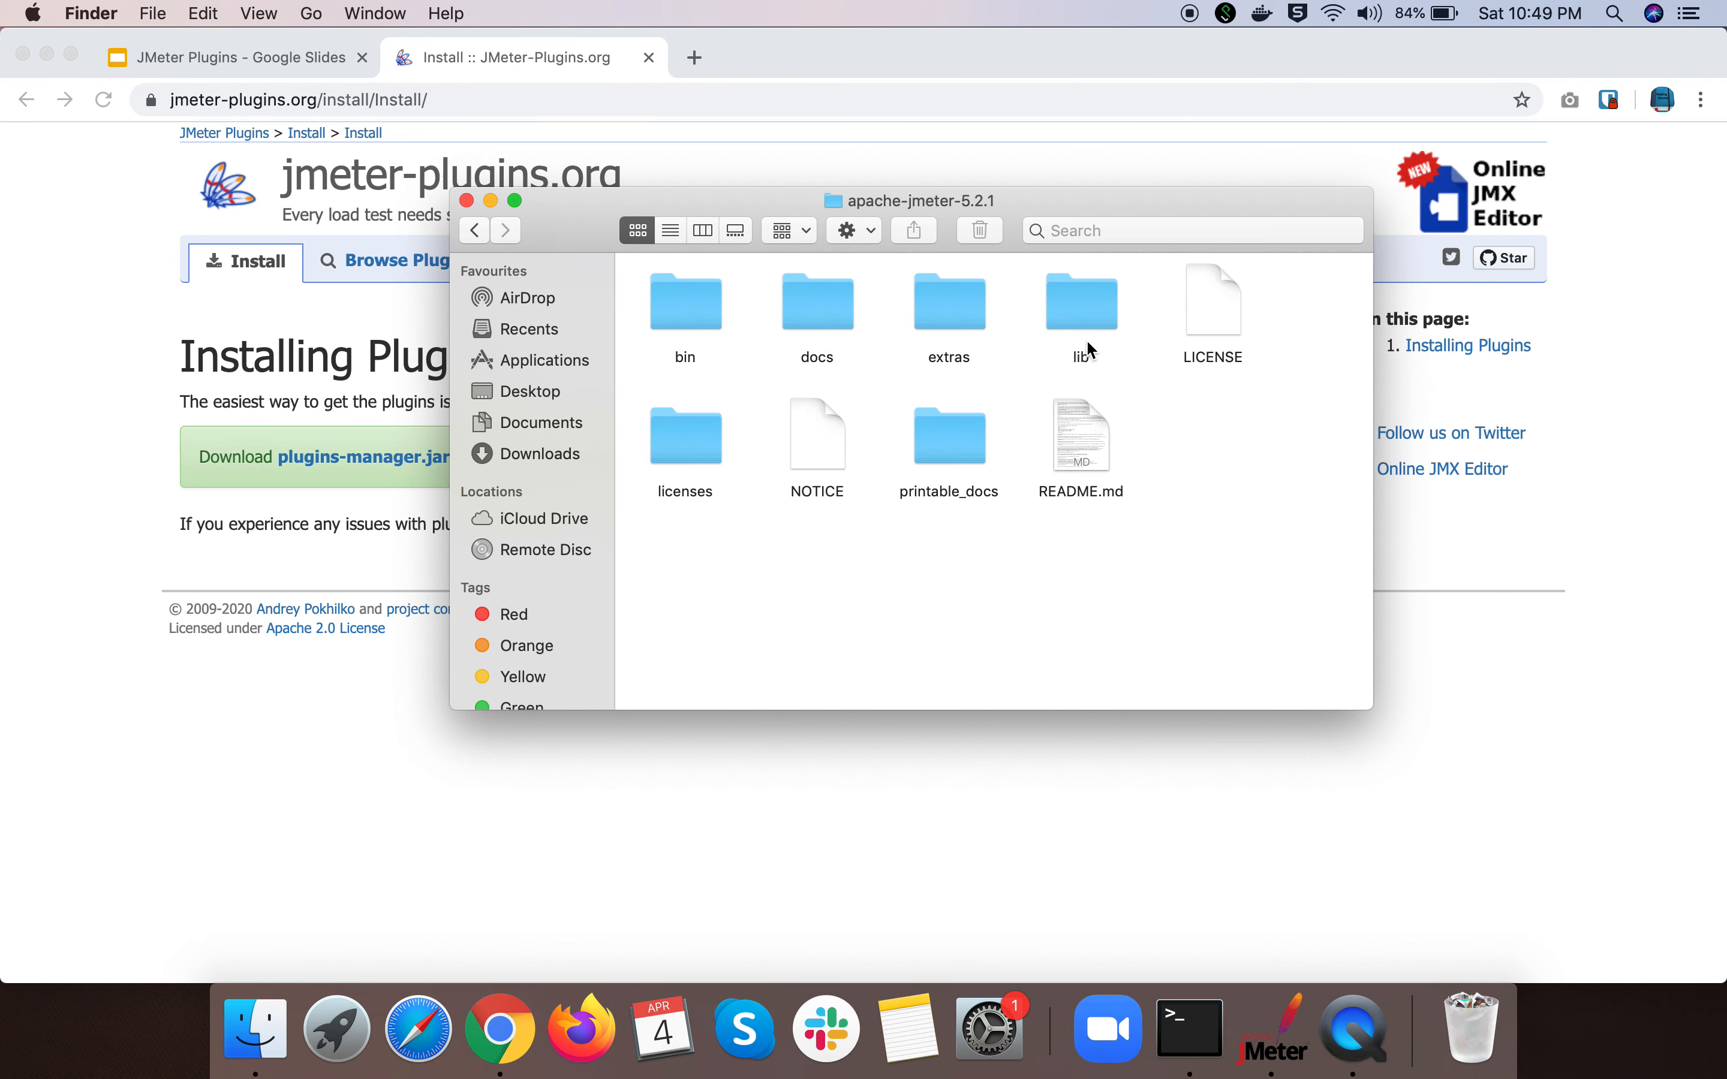
double_click(1086, 335)
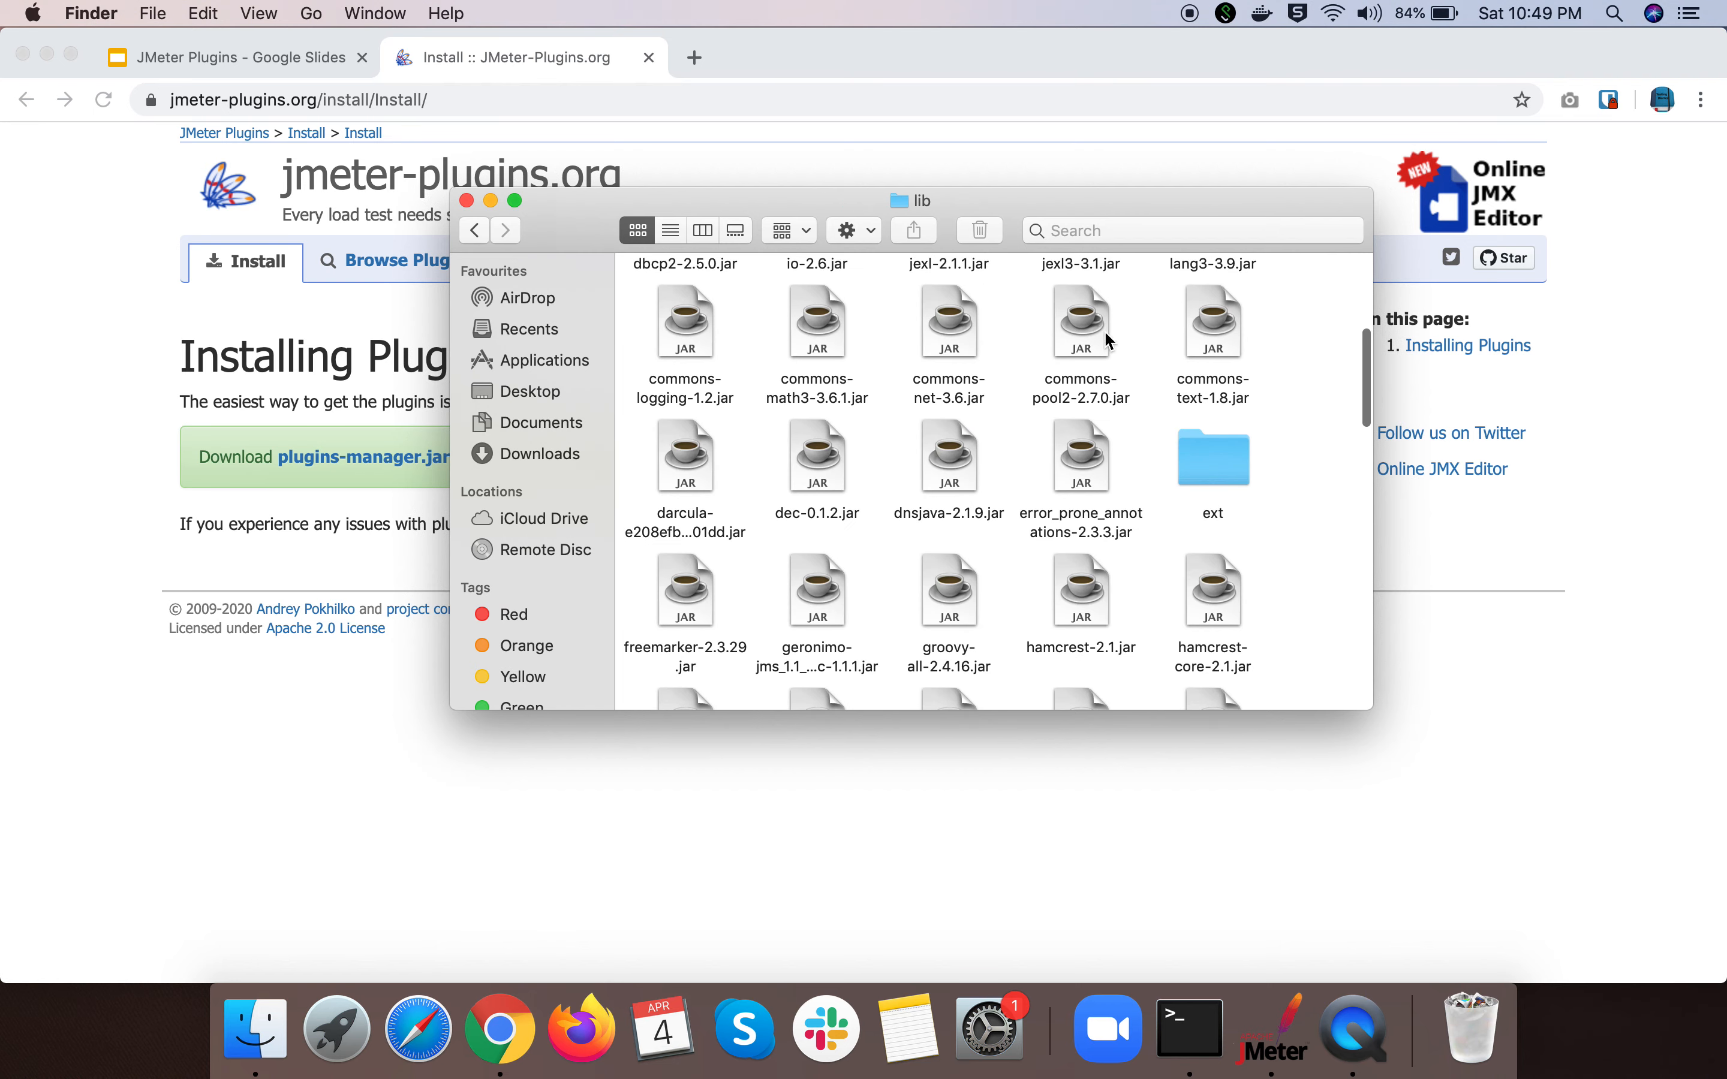
double_click(1208, 464)
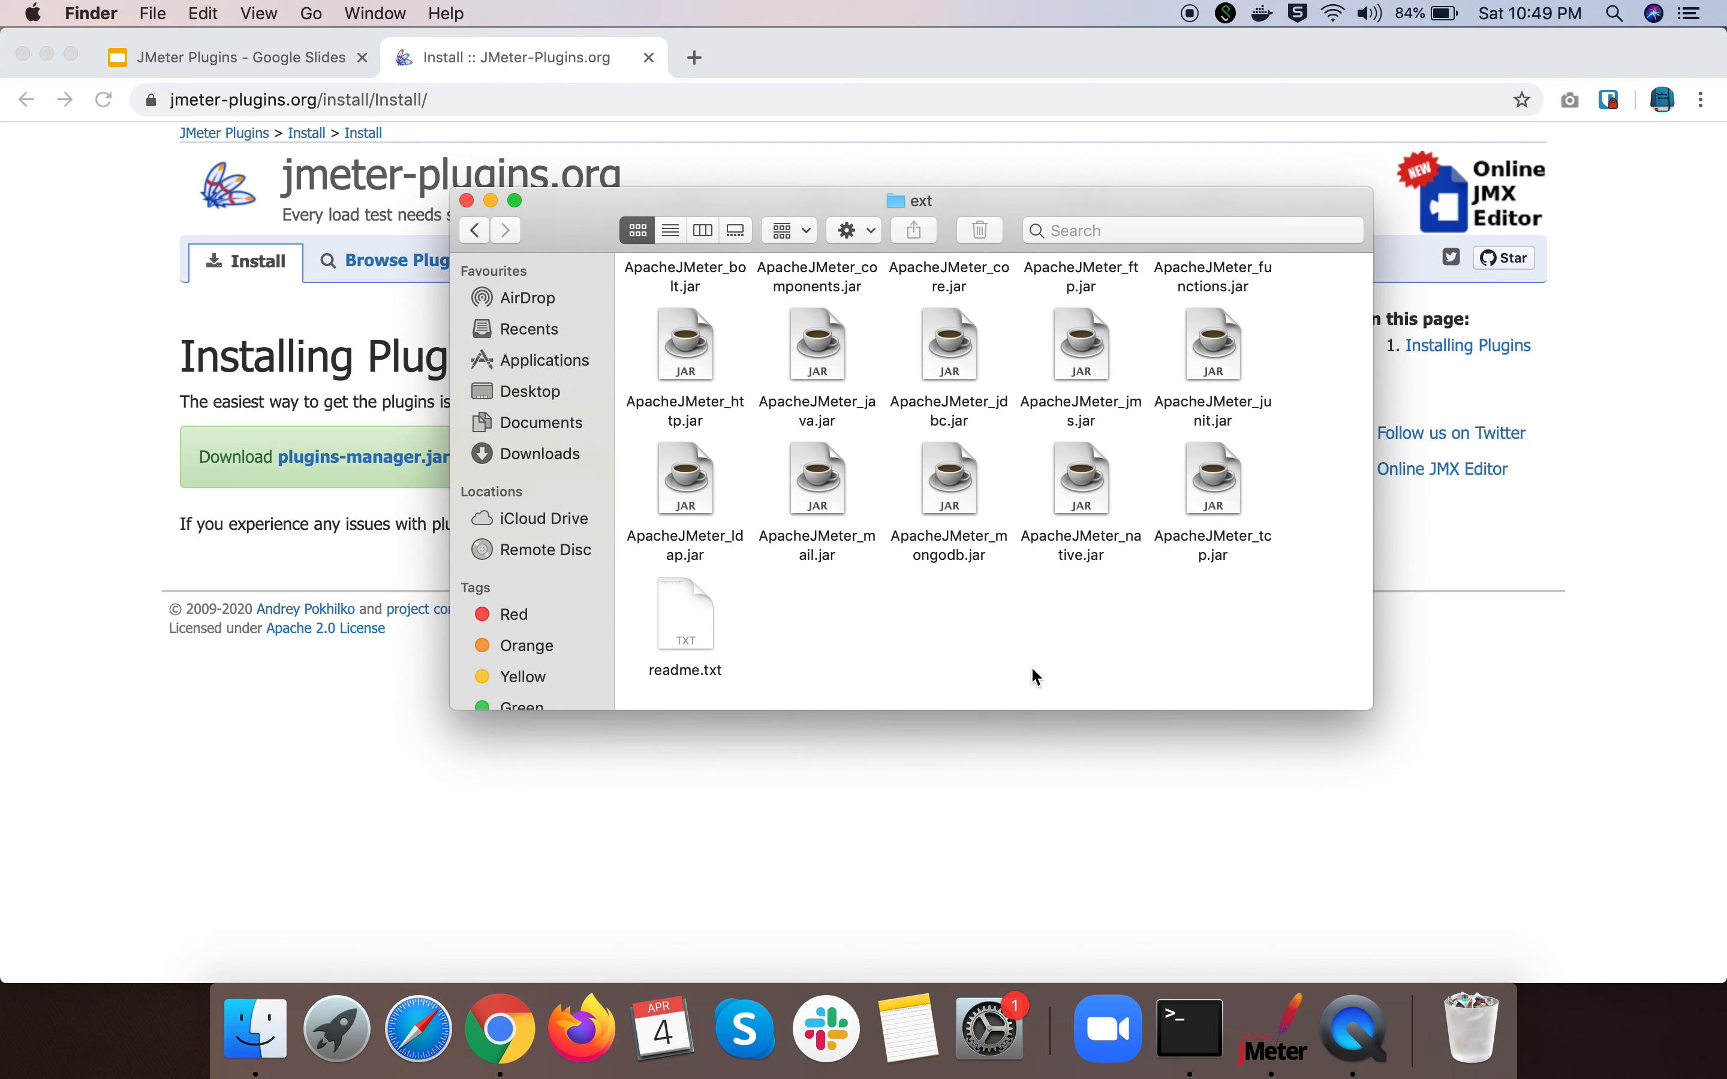
key(super+v)
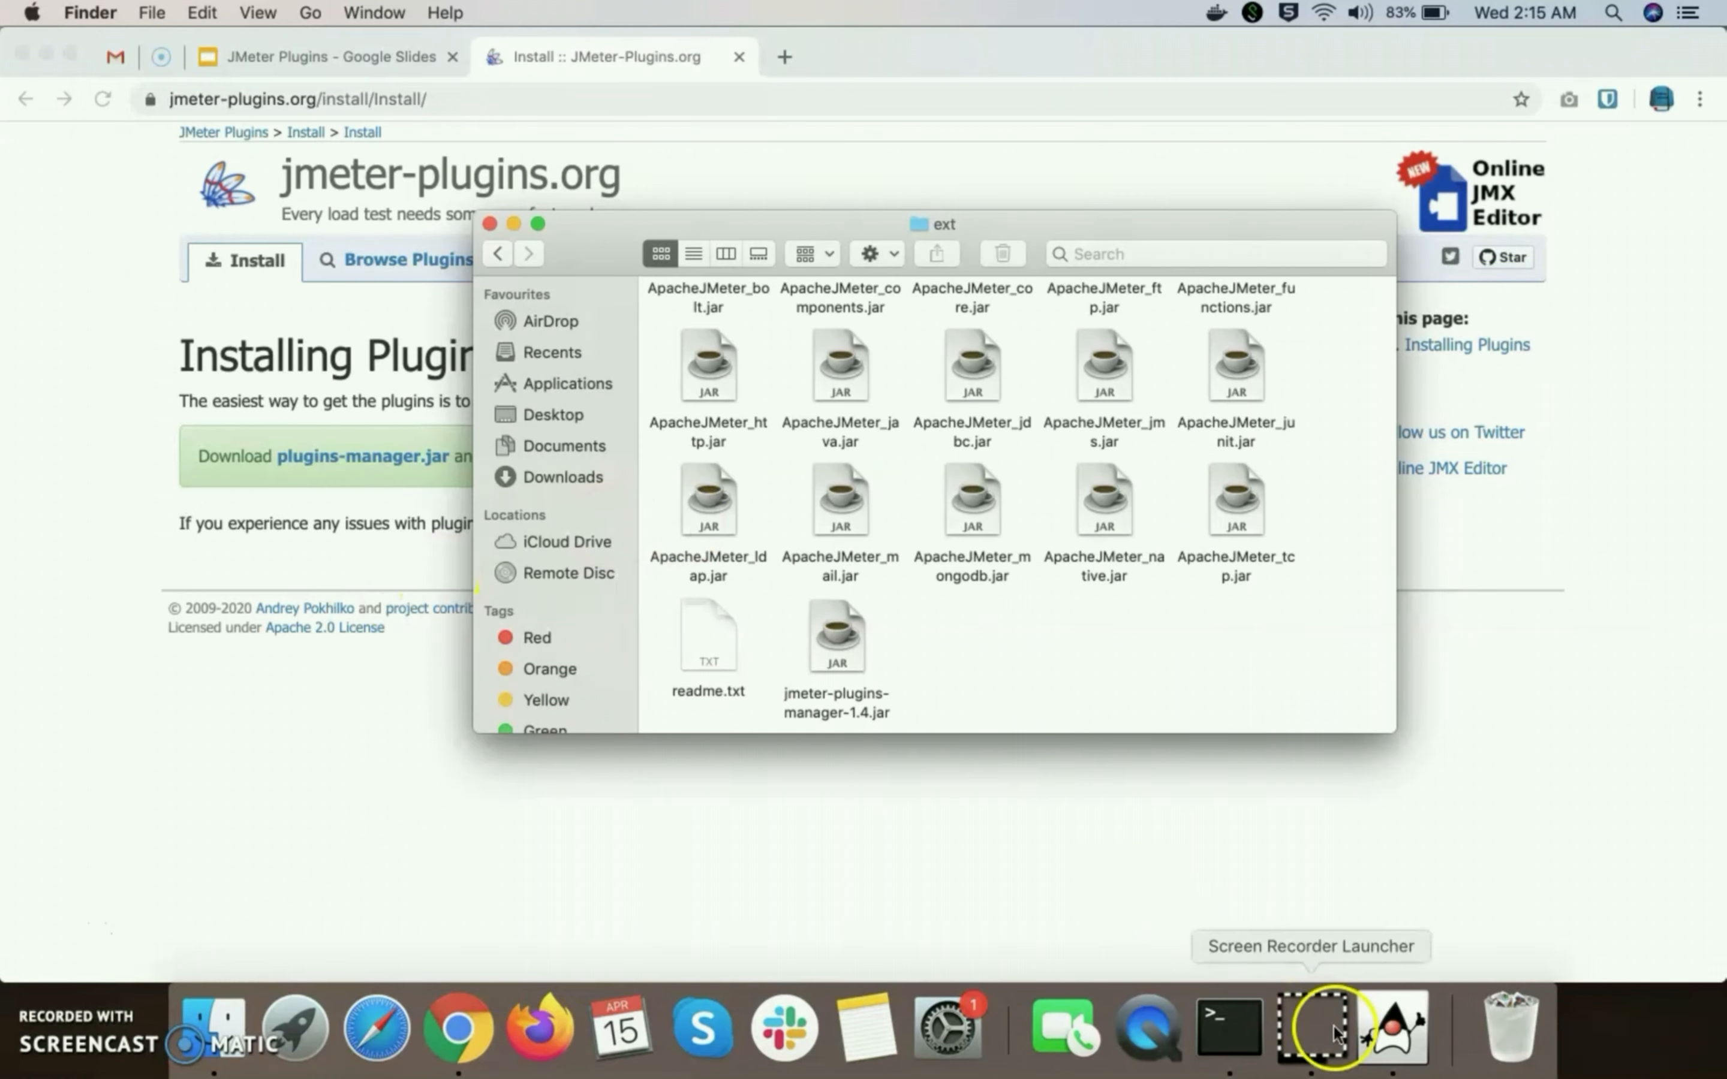
- Close the running JMeter window and relaunch JMeter from Terminal with ./jmeter.sh
click(1363, 1032)
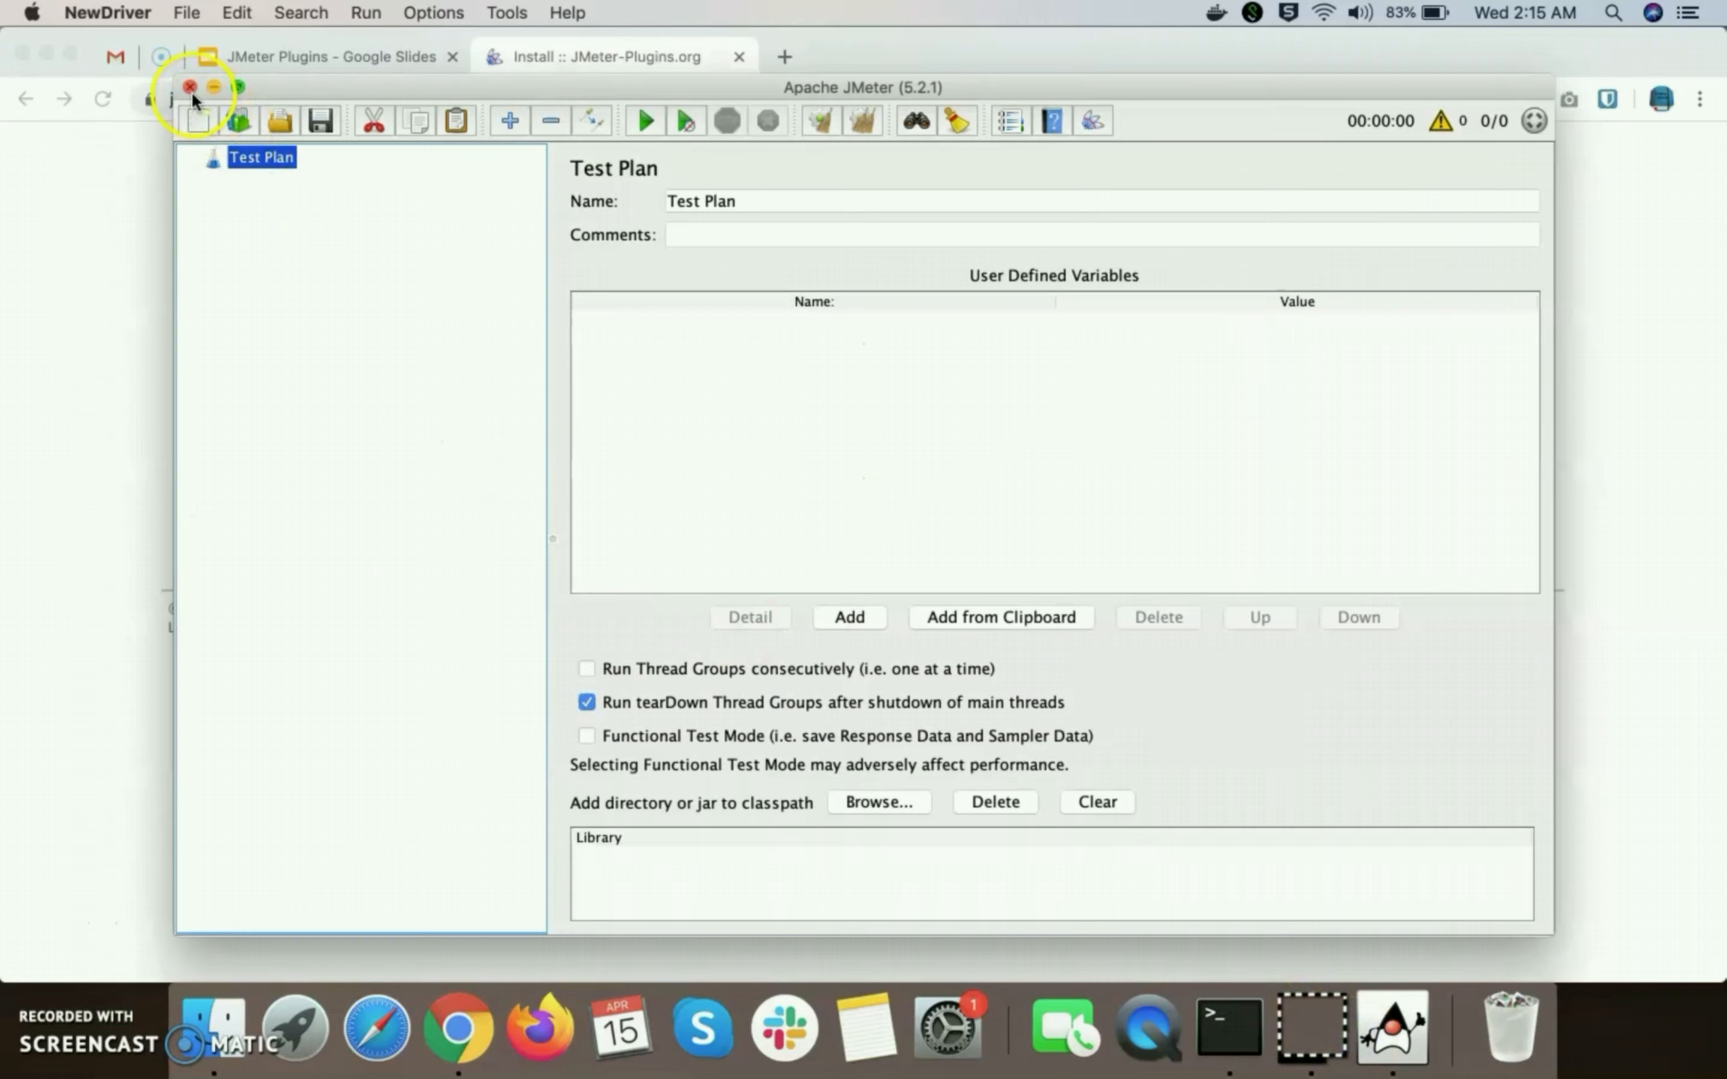
click(192, 91)
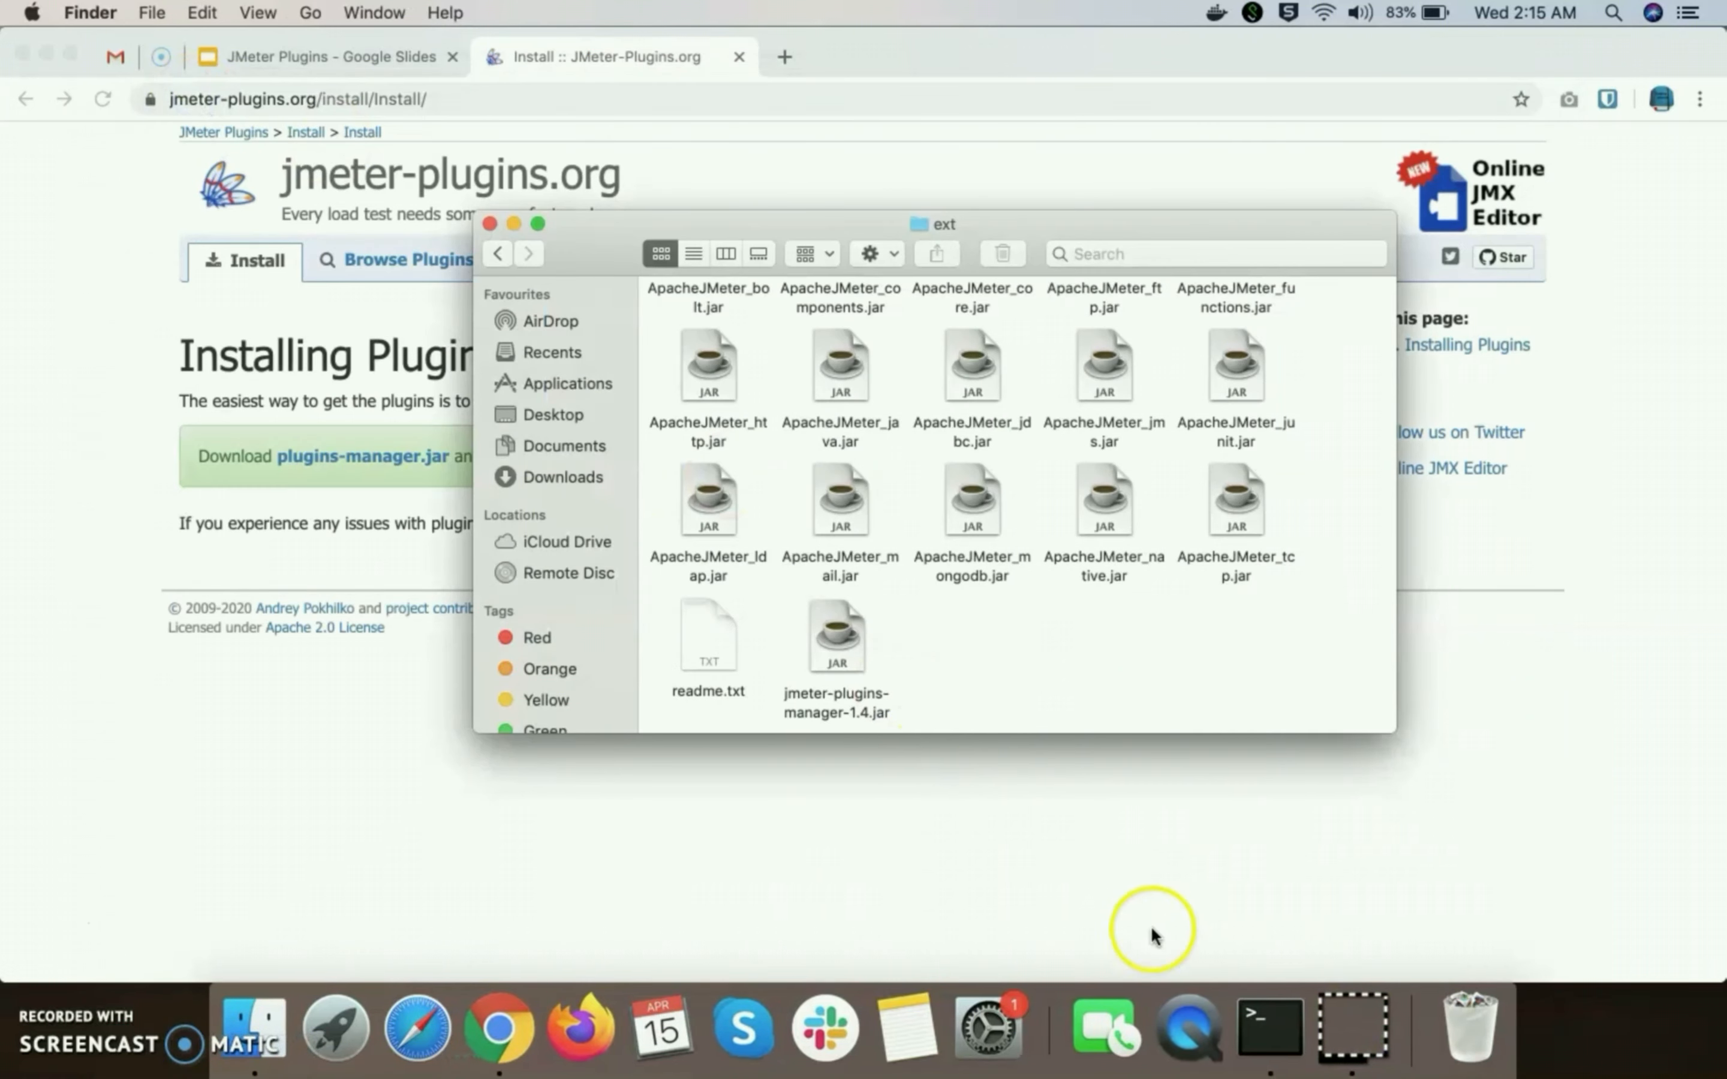
click(1264, 1022)
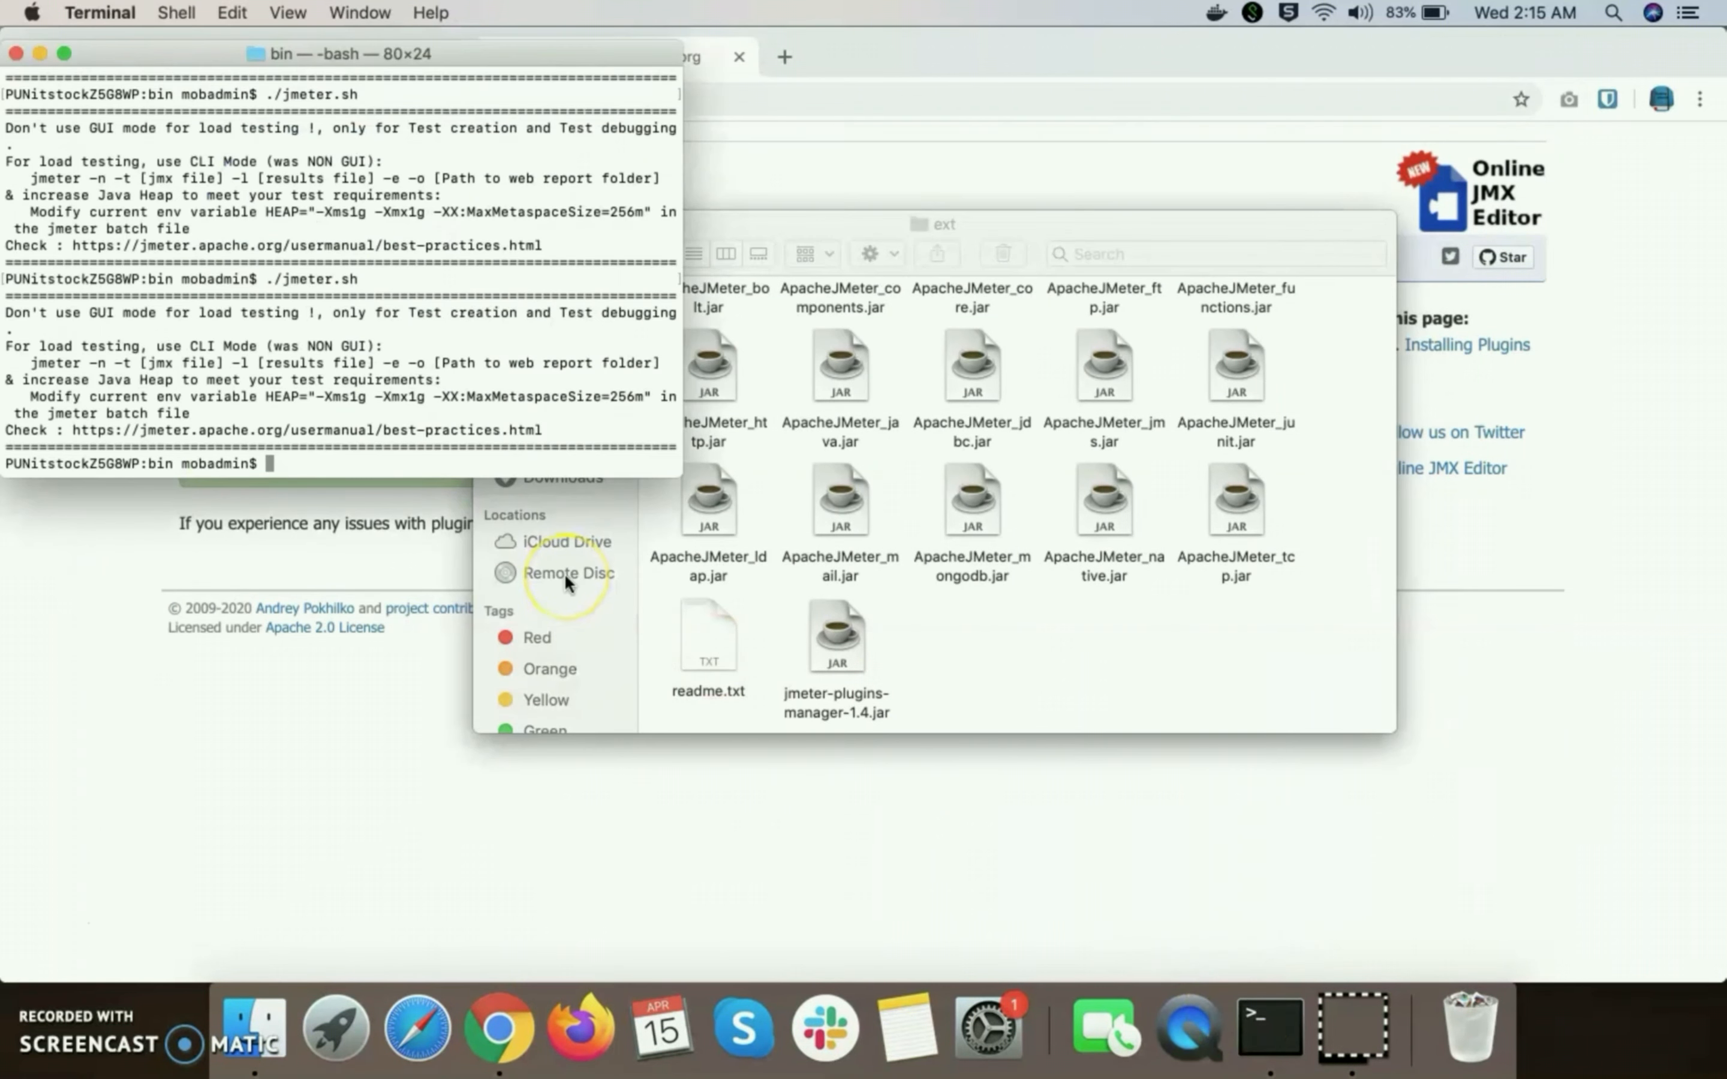
key(Up)
key(Return)
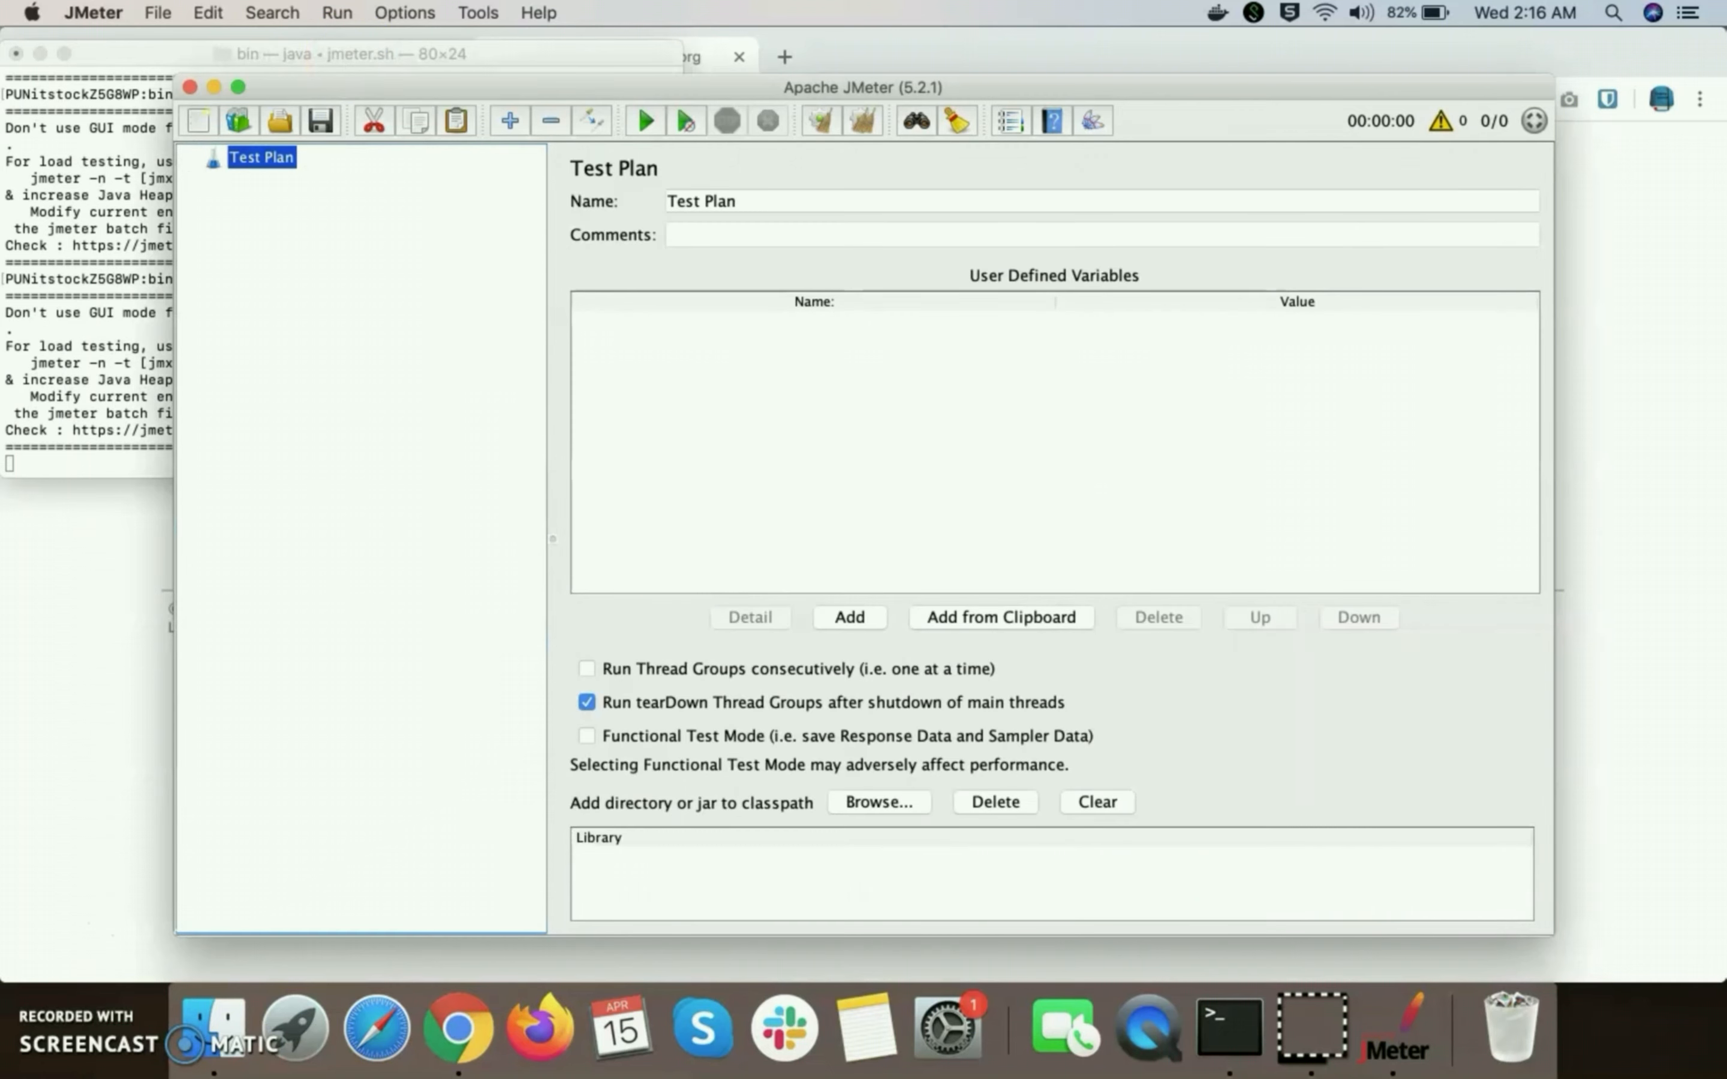
- Open the Plugins Manager in JMeter and look through the installed plugins, available plugins and upgrades
click(405, 12)
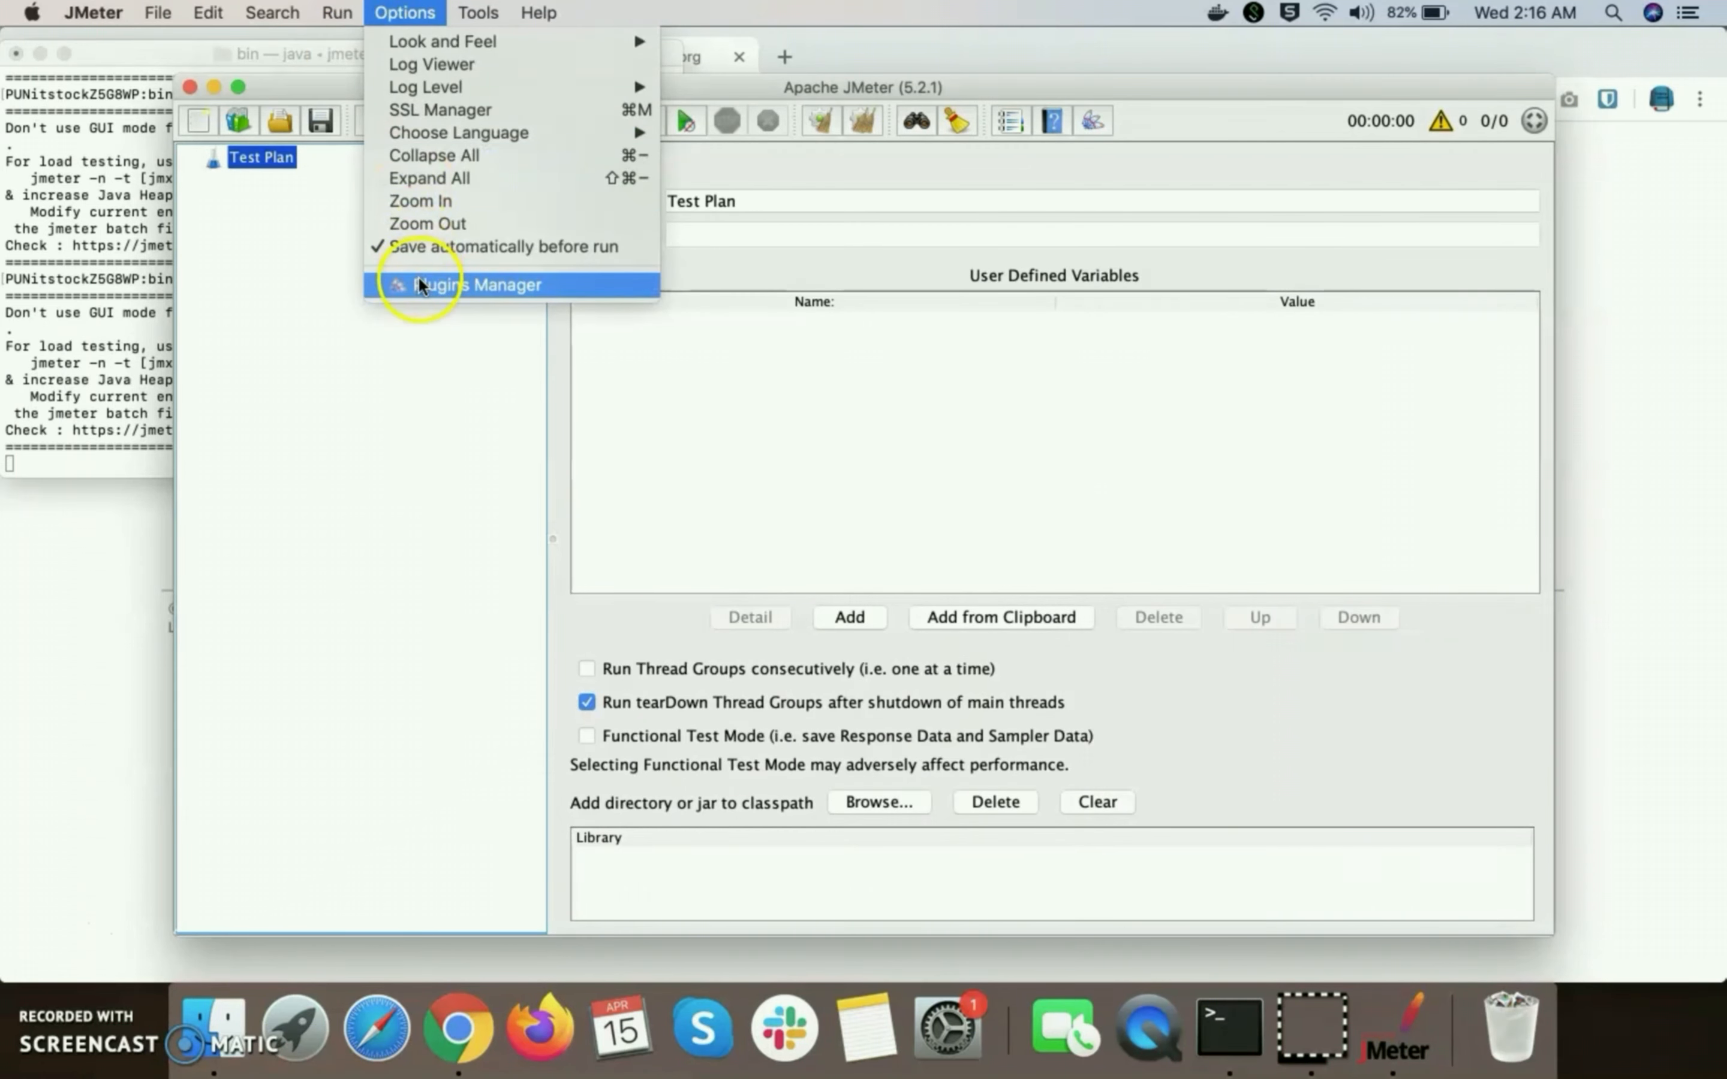
click(447, 287)
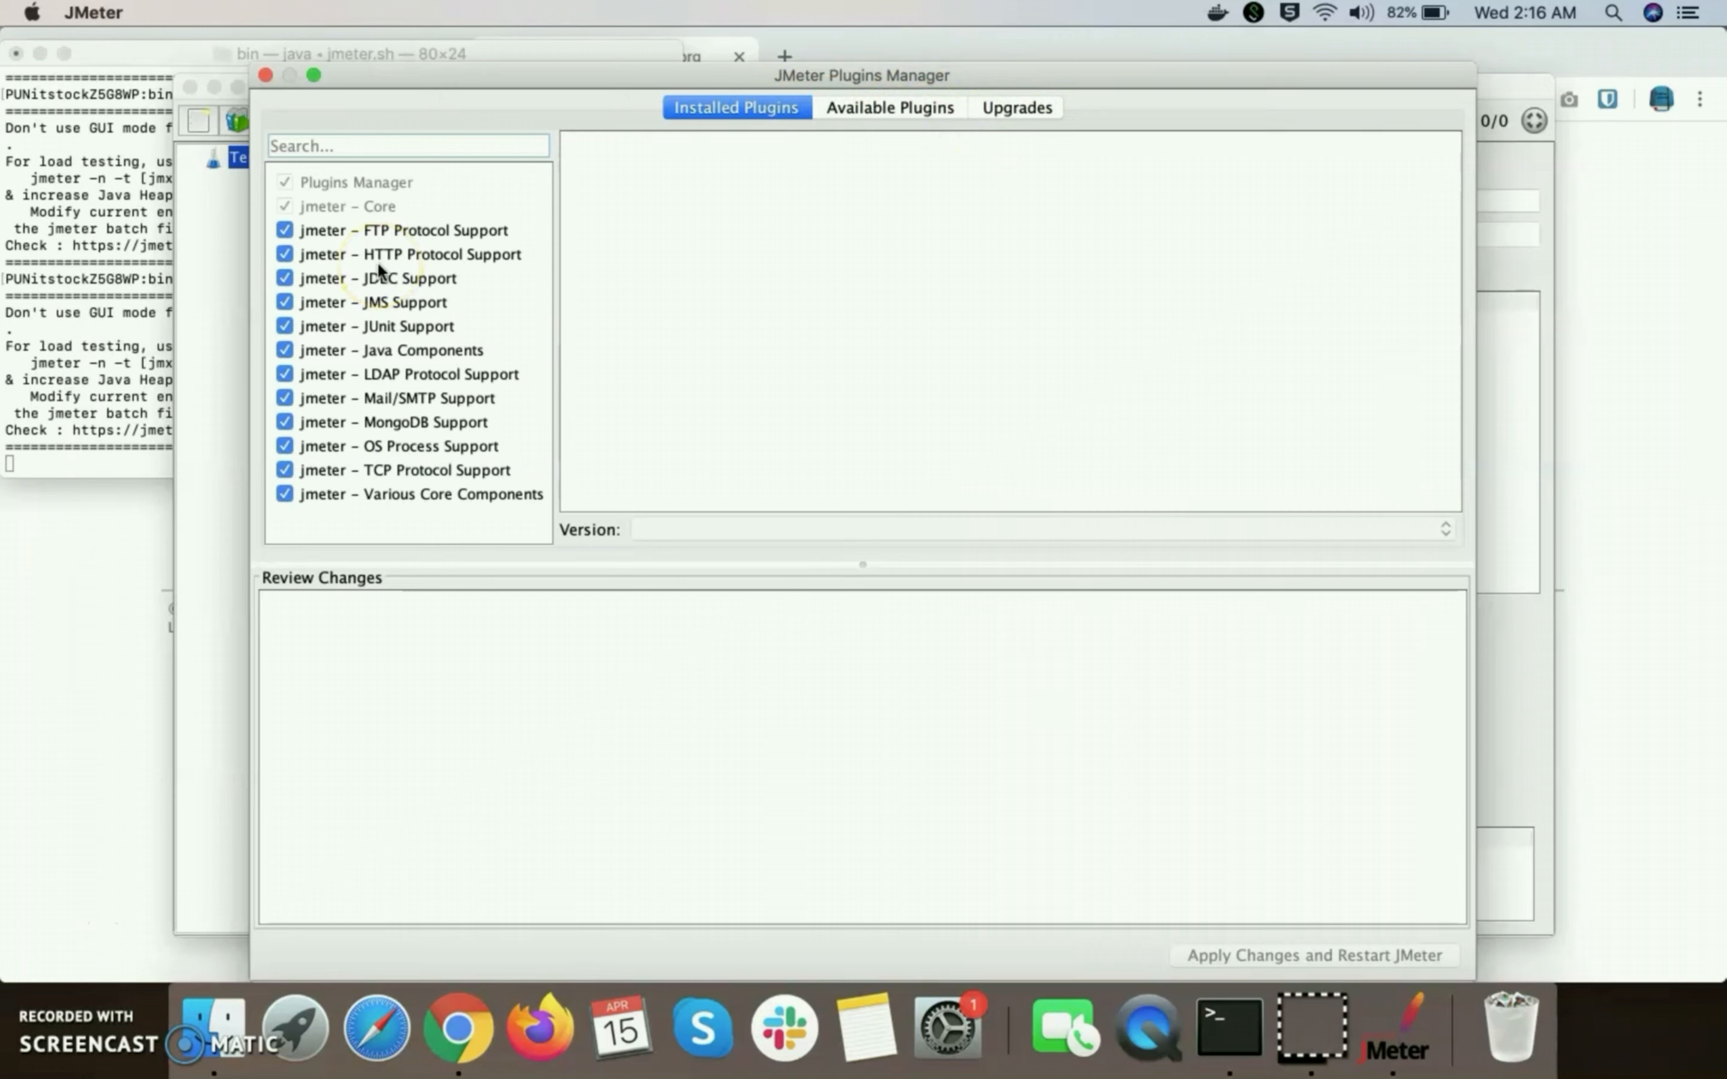
click(872, 114)
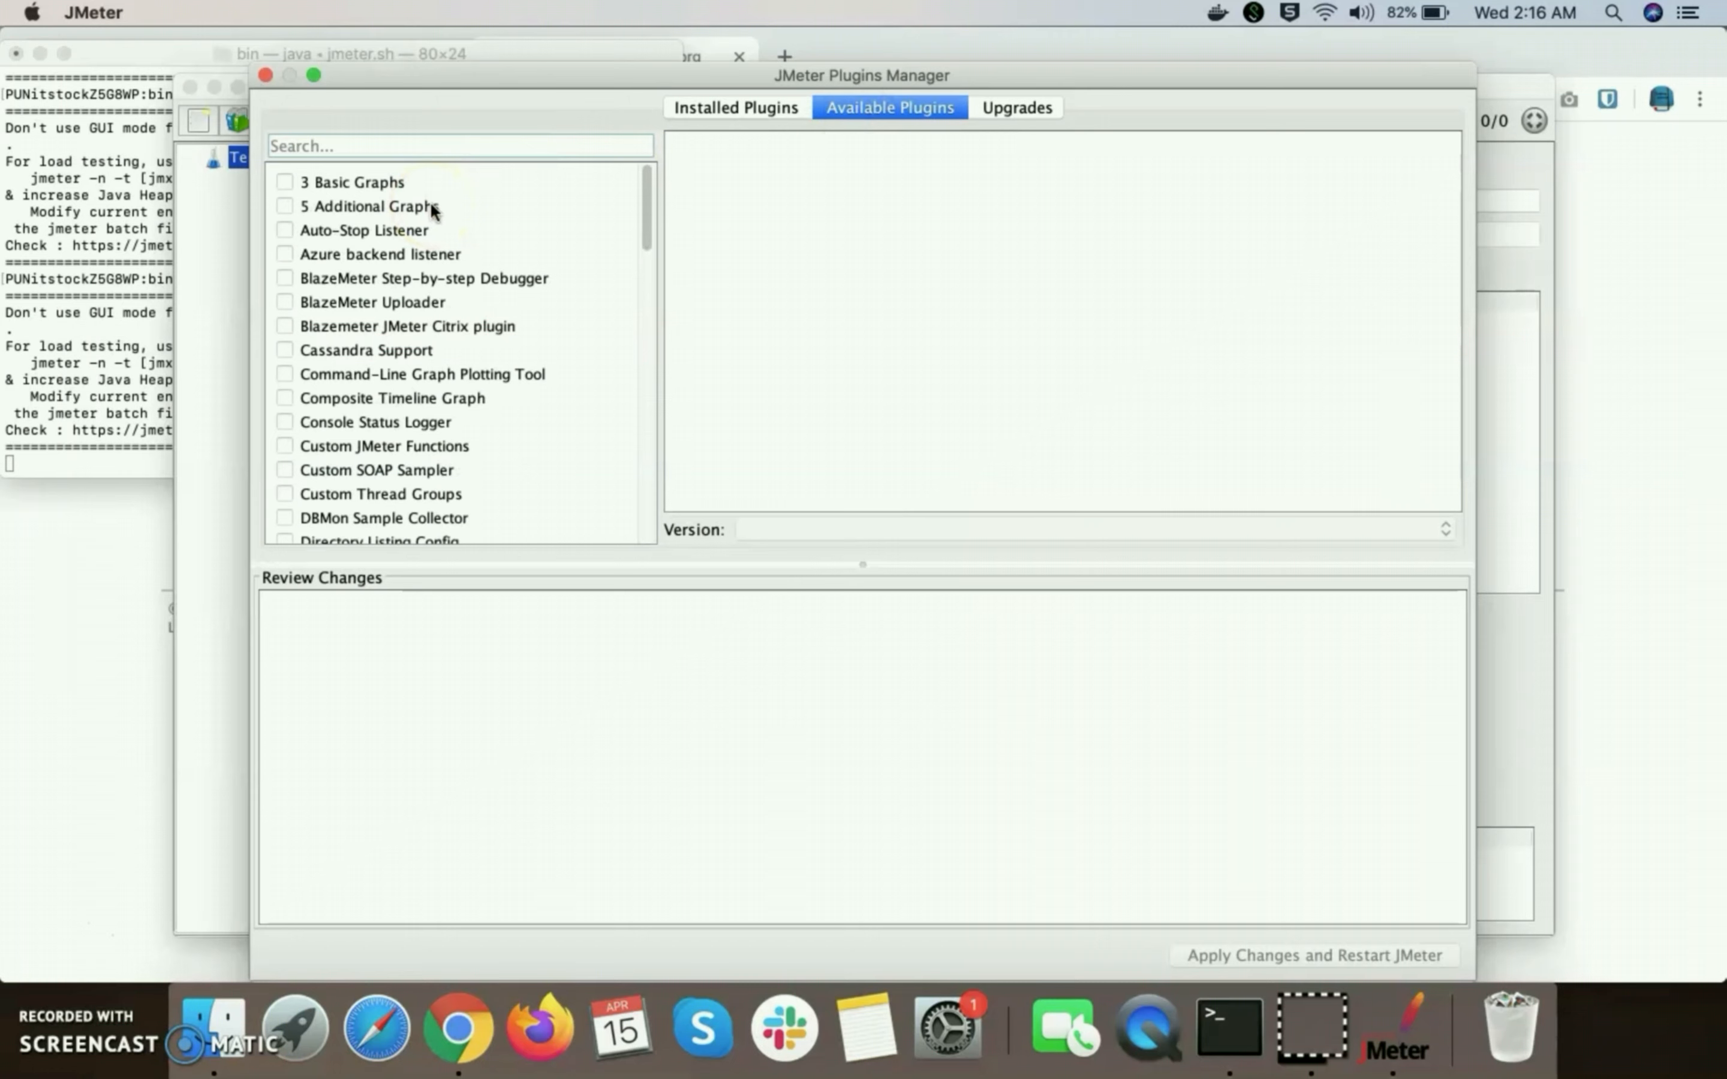
click(1021, 108)
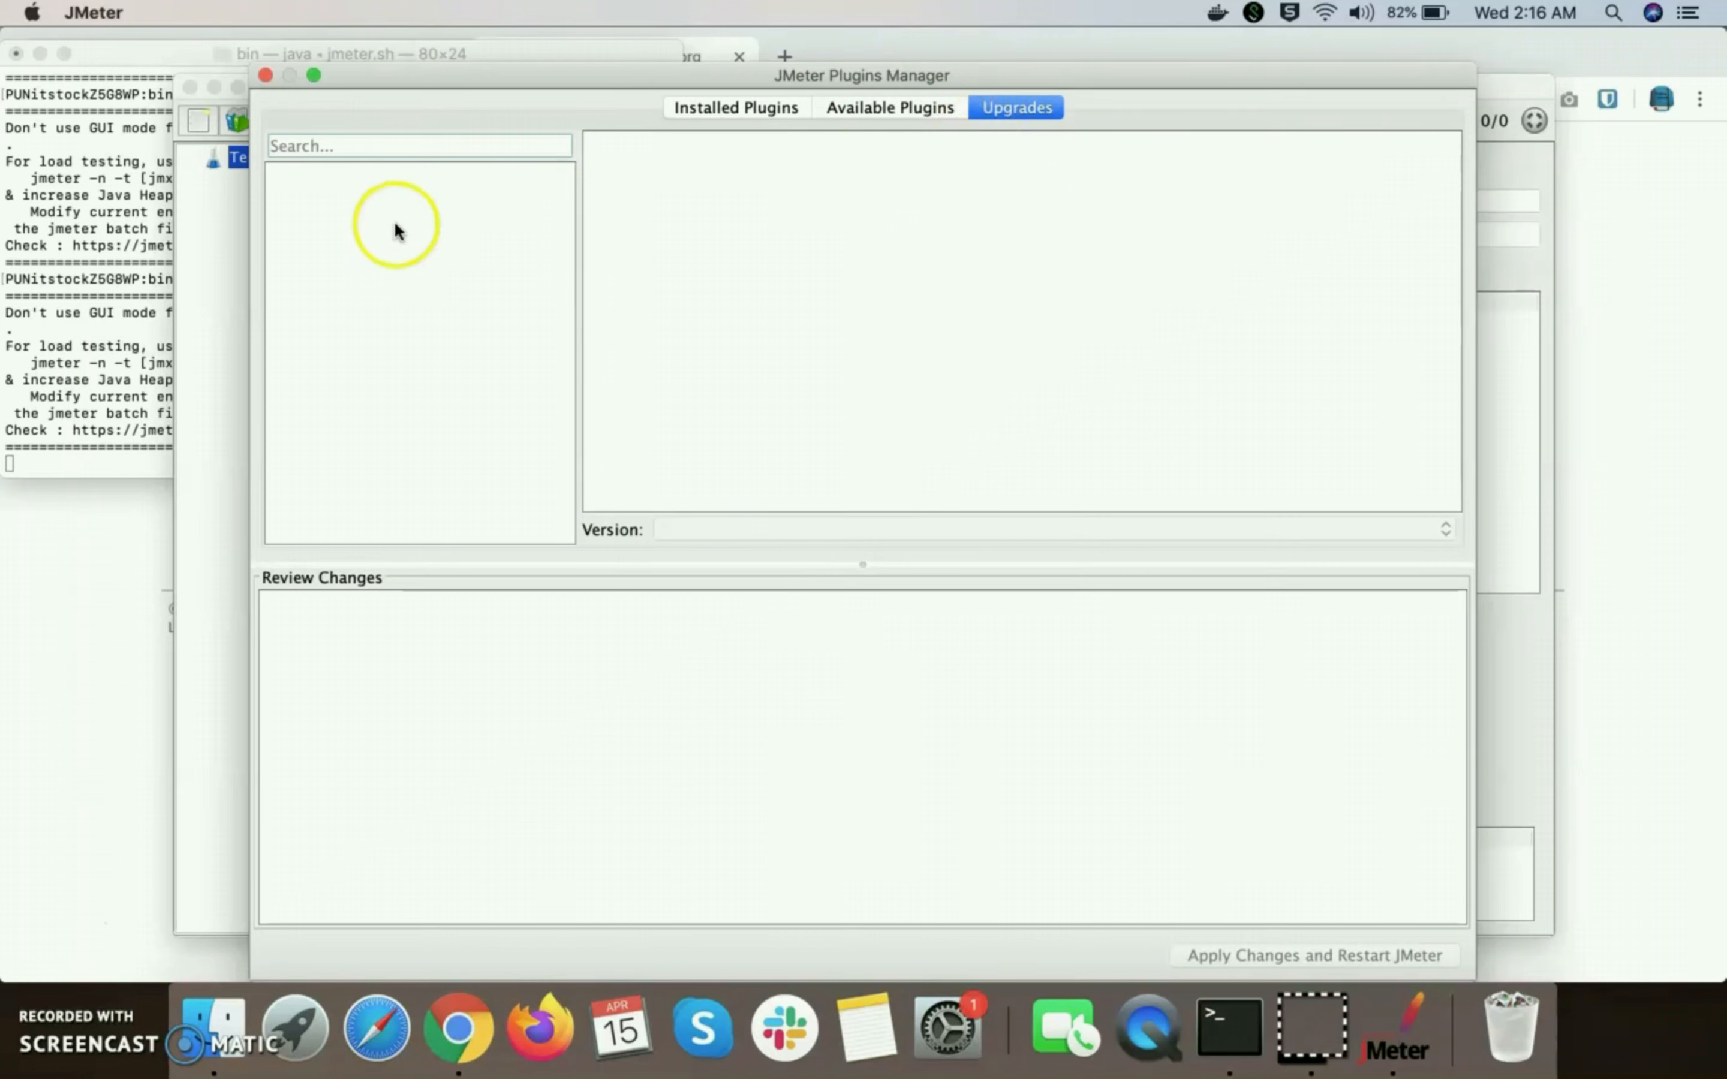
- Filter the available plugins by "threa", mark Custom Thread Groups for installation and display its description
click(885, 112)
click(371, 149)
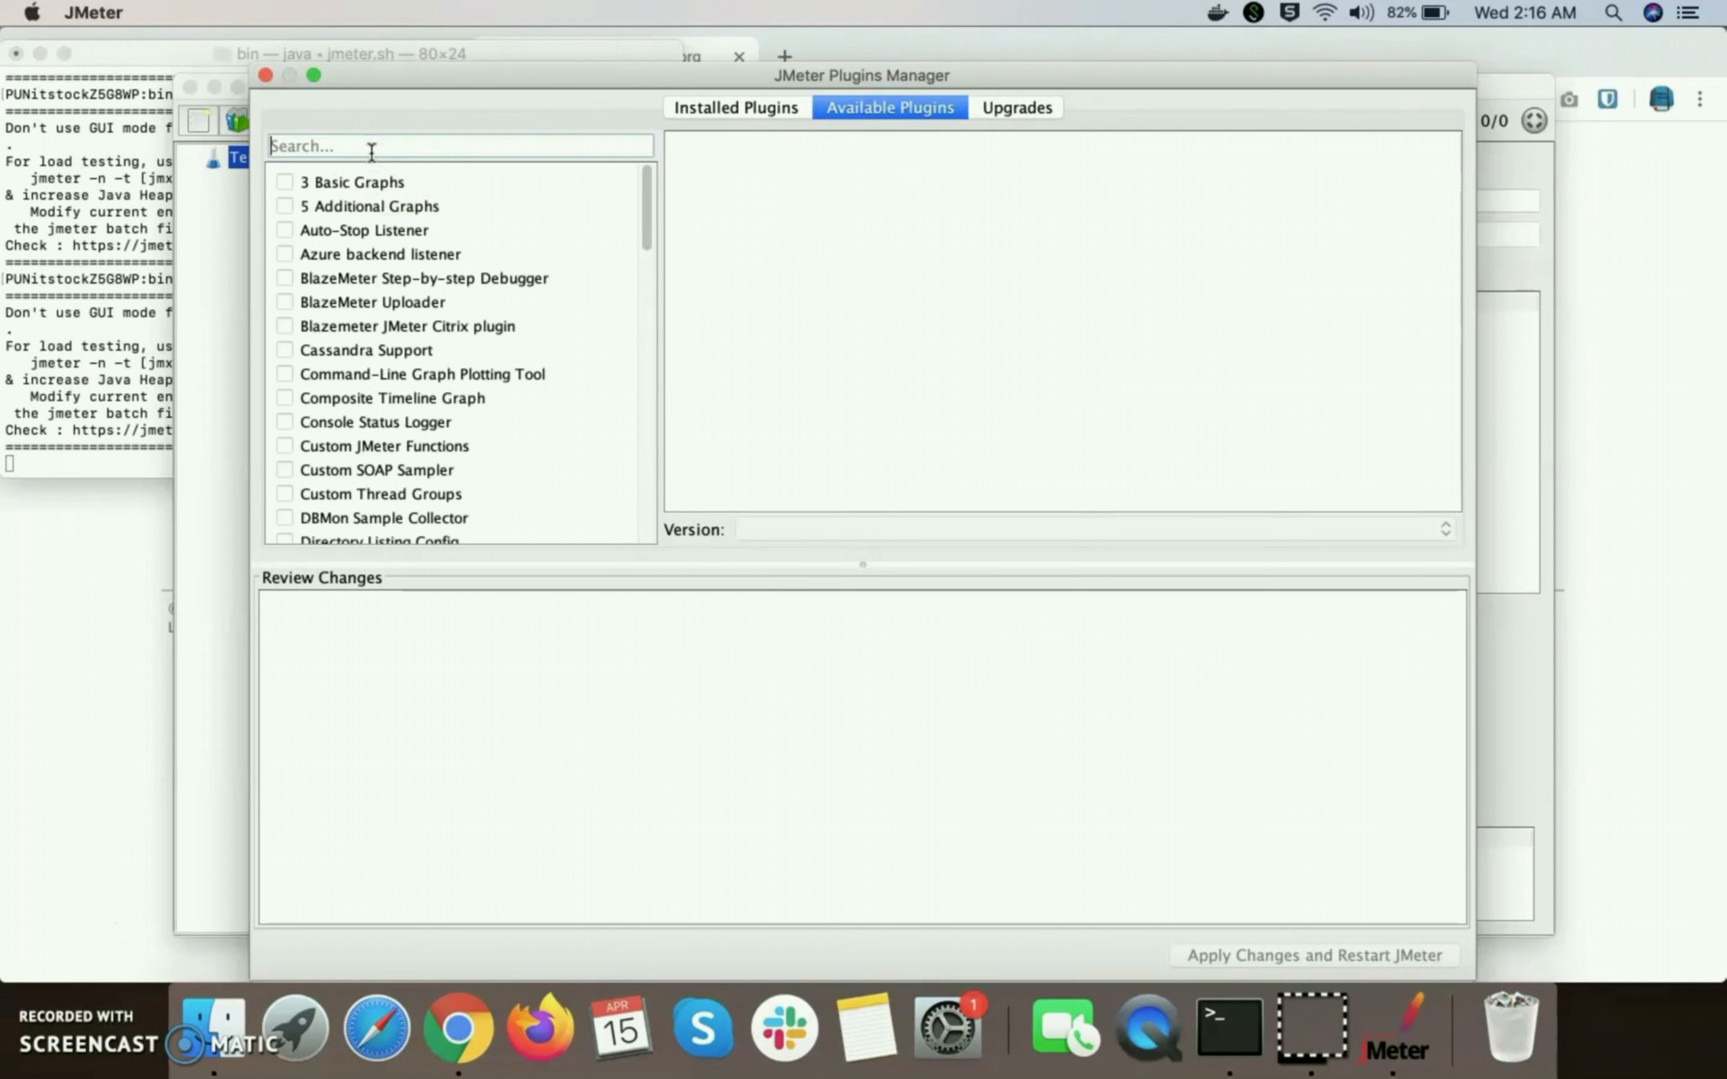
text(threa)
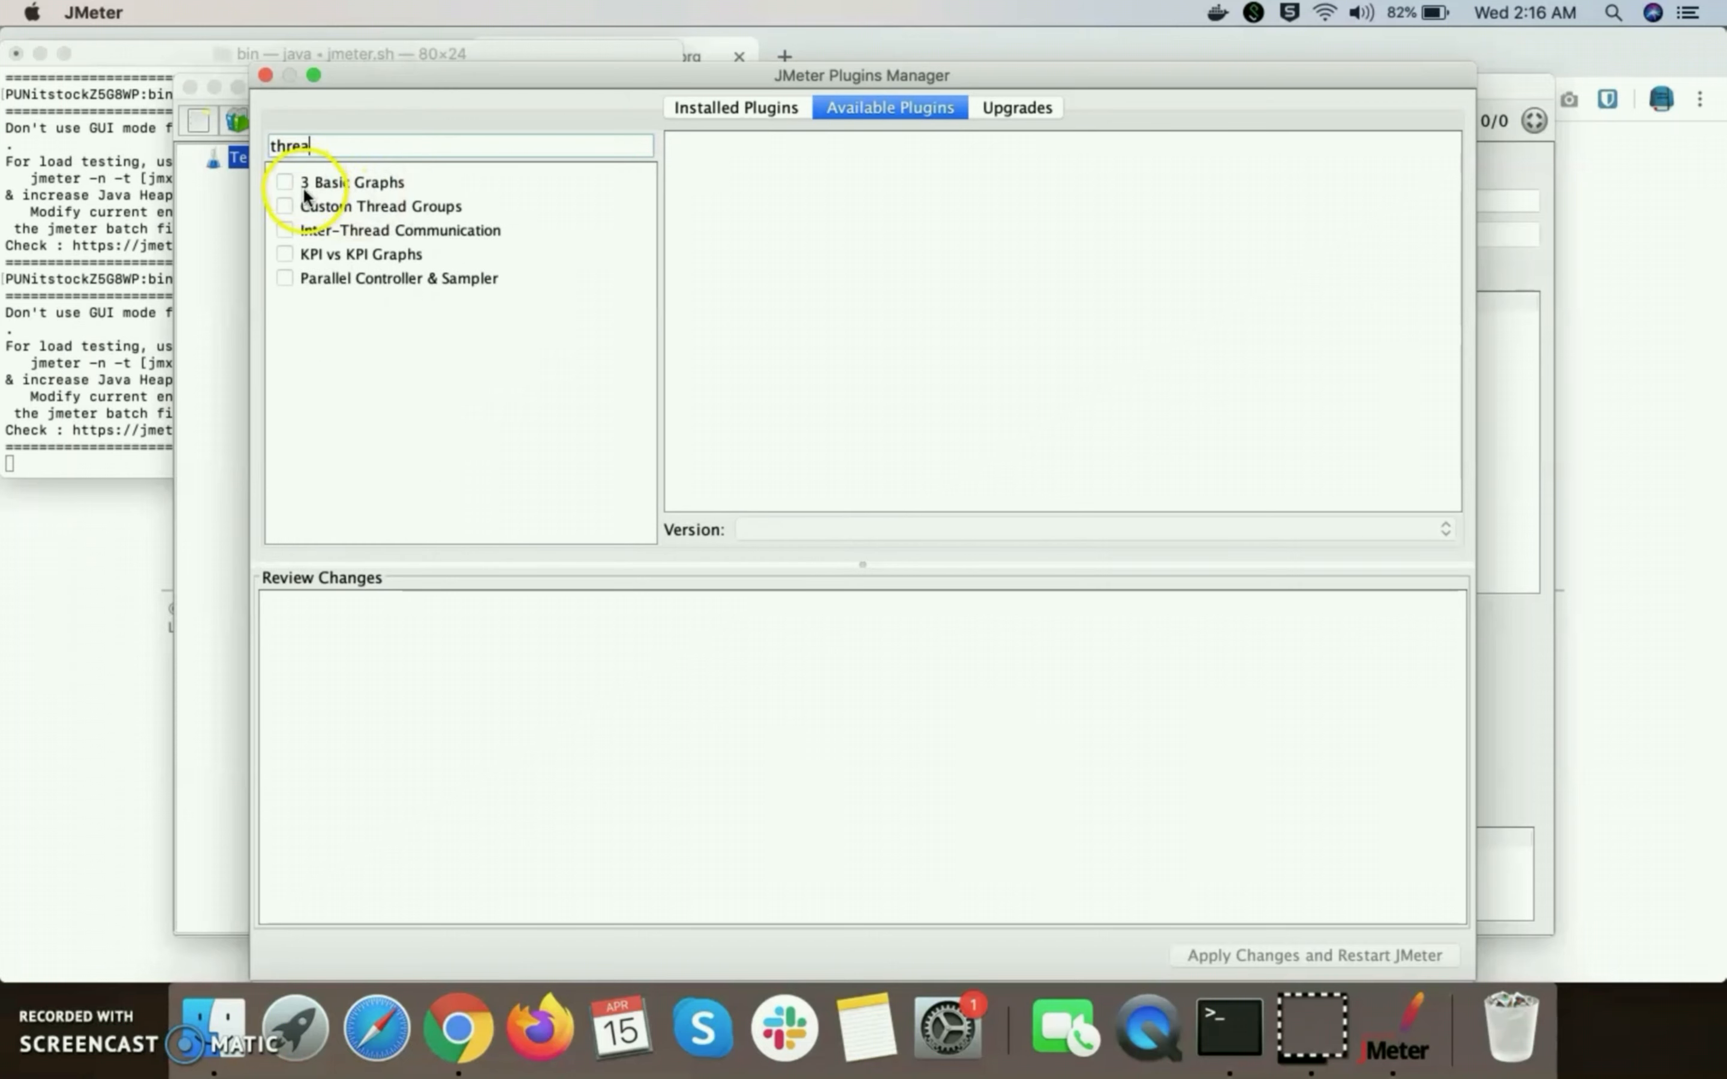
click(289, 206)
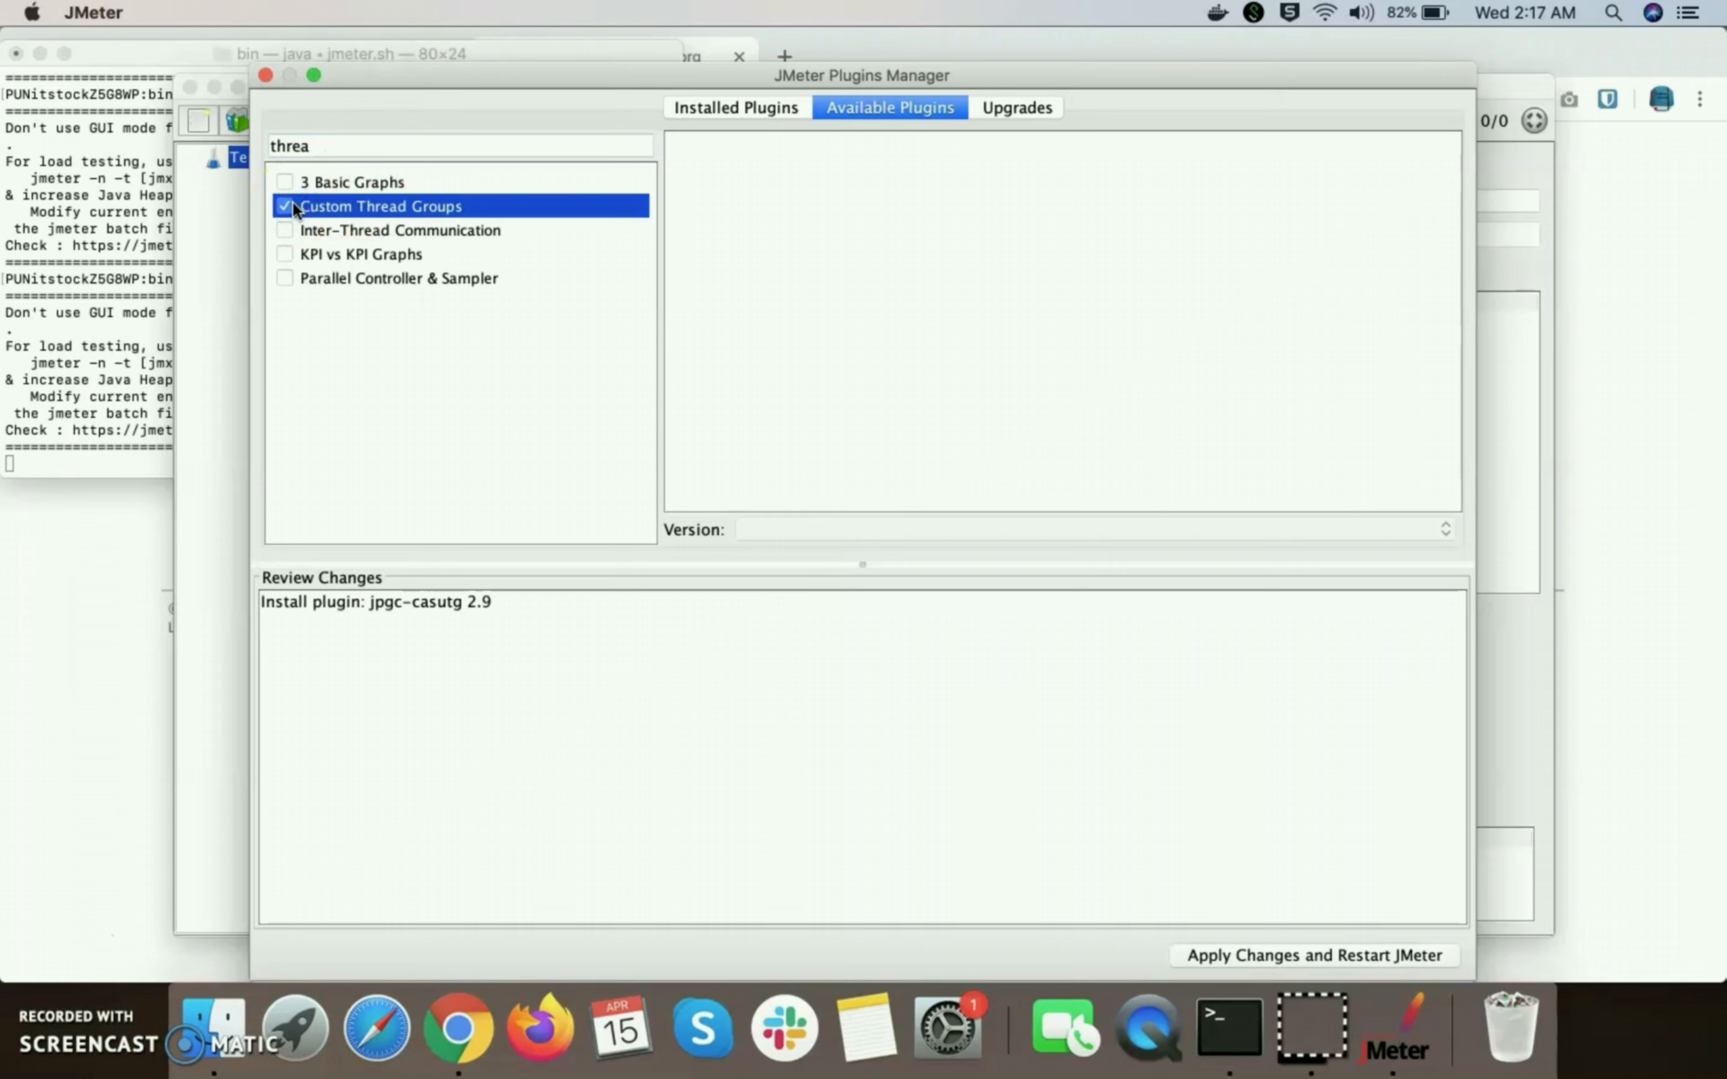
click(663, 312)
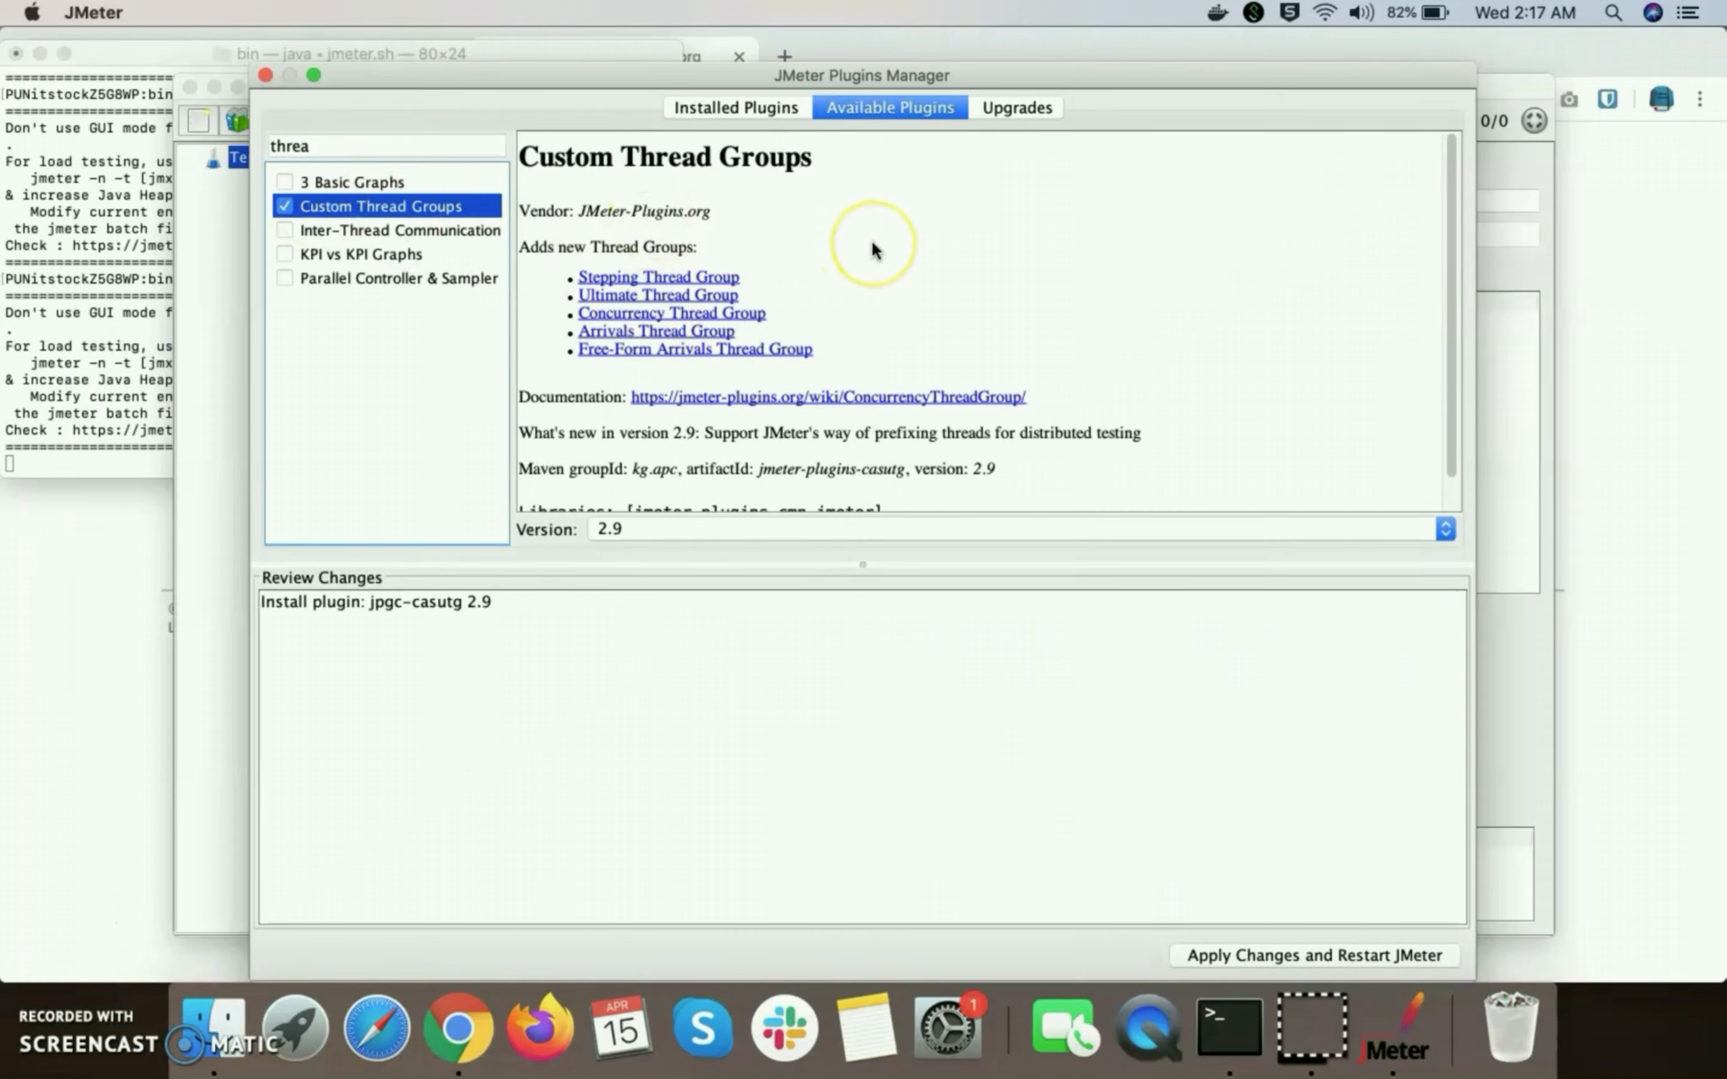
- Read through the Custom Thread Groups description and apply the plugin changes with a JMeter restart
scroll(873, 250, down, 3)
scroll(873, 250, up, 3)
scroll(873, 250, down, 3)
scroll(872, 250, up, 3)
click(1276, 951)
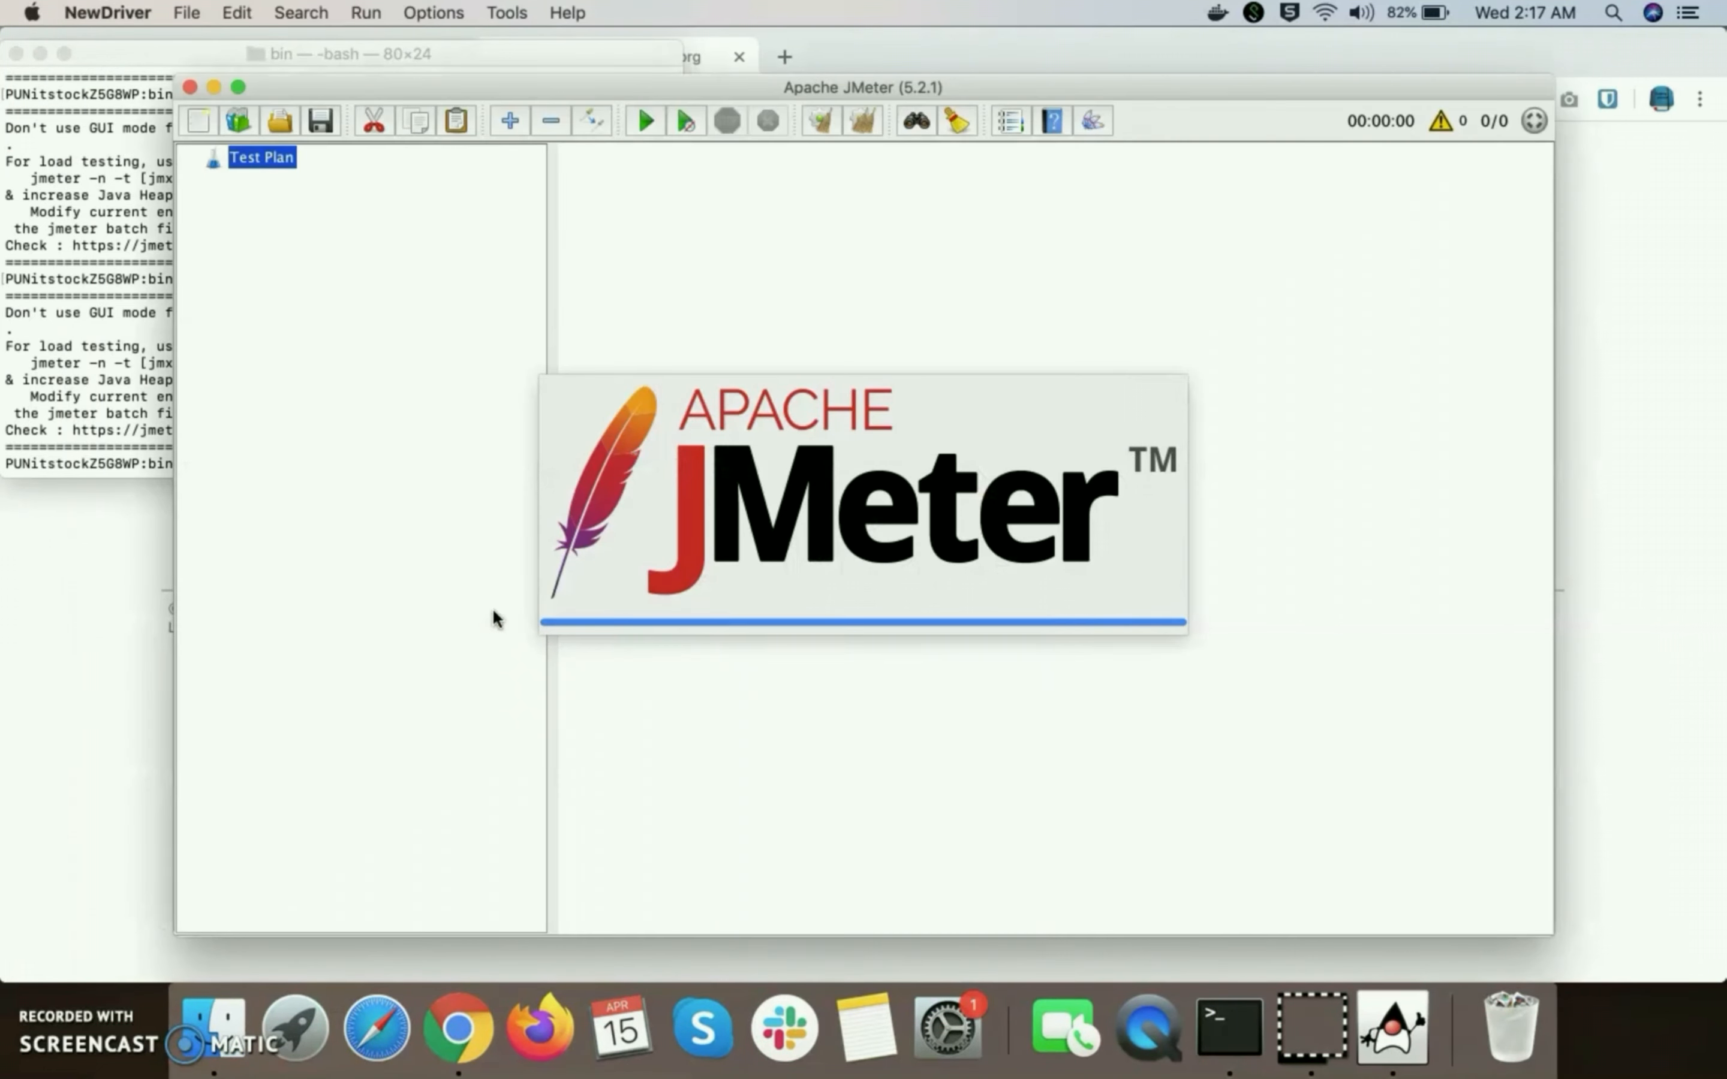
- Examine the thread group types and config elements that can be added to the Test Plan after the plugin installation
click(427, 529)
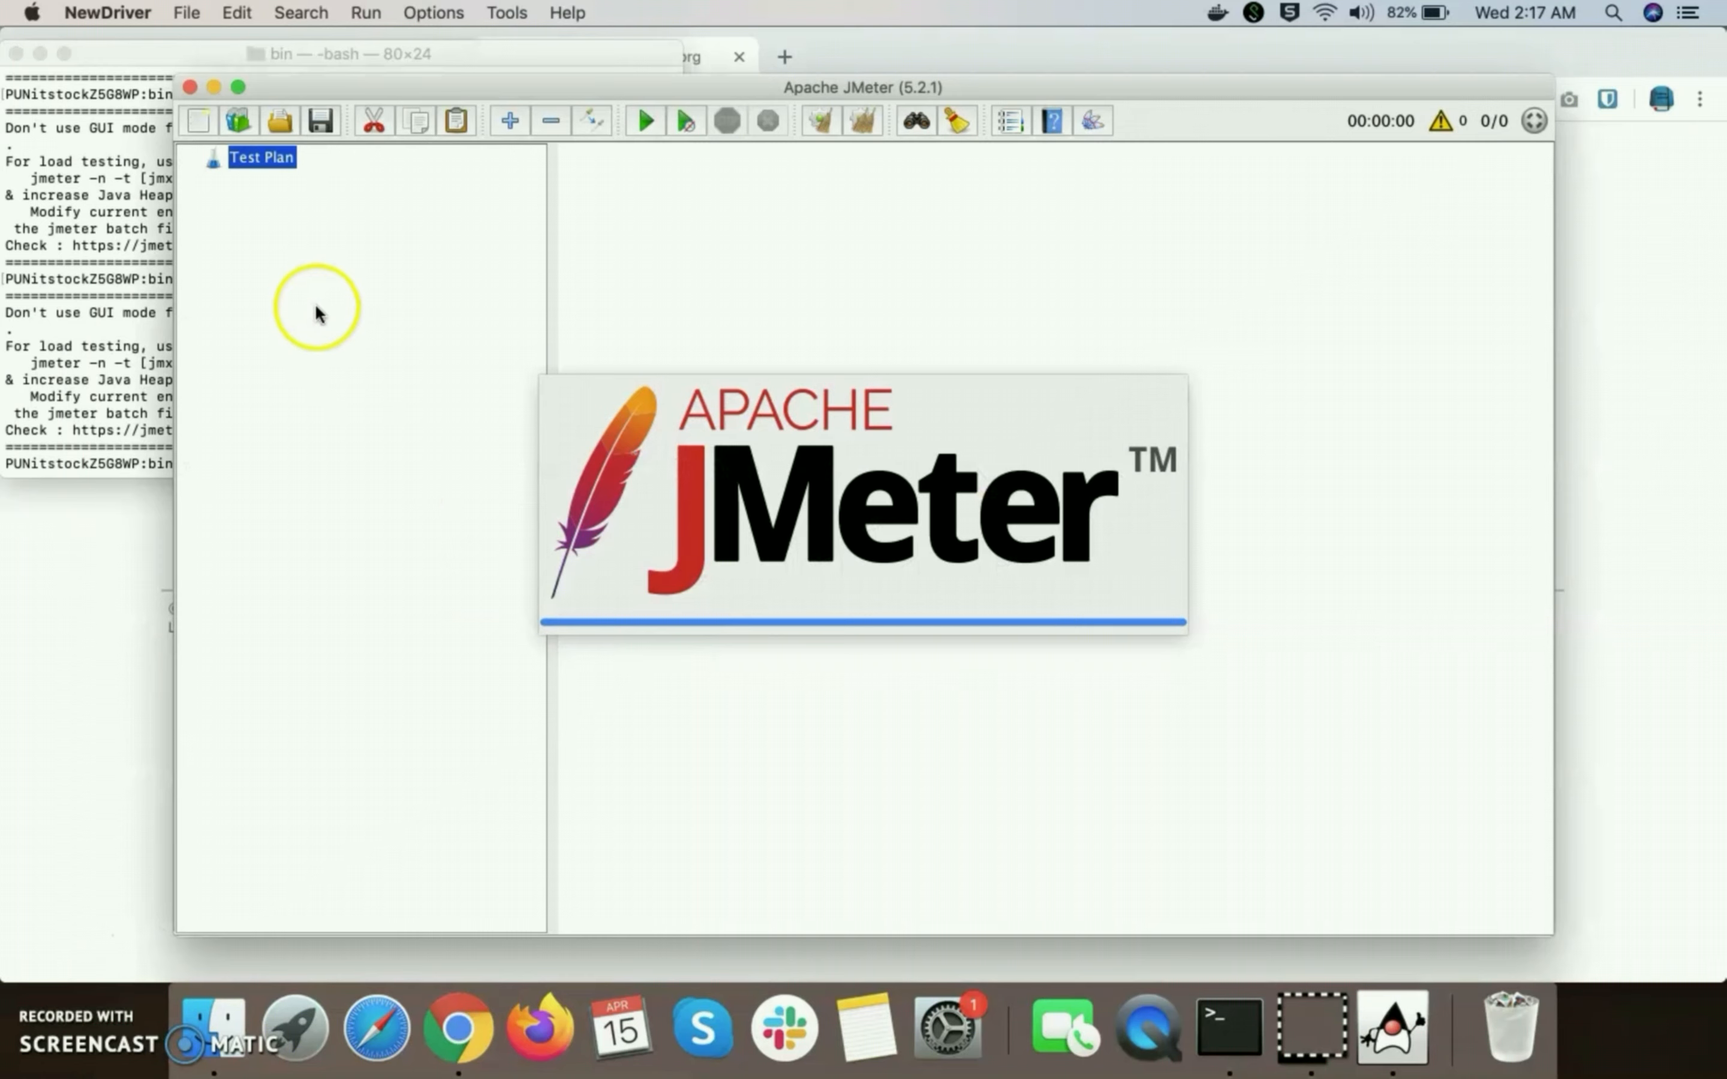
click(262, 157)
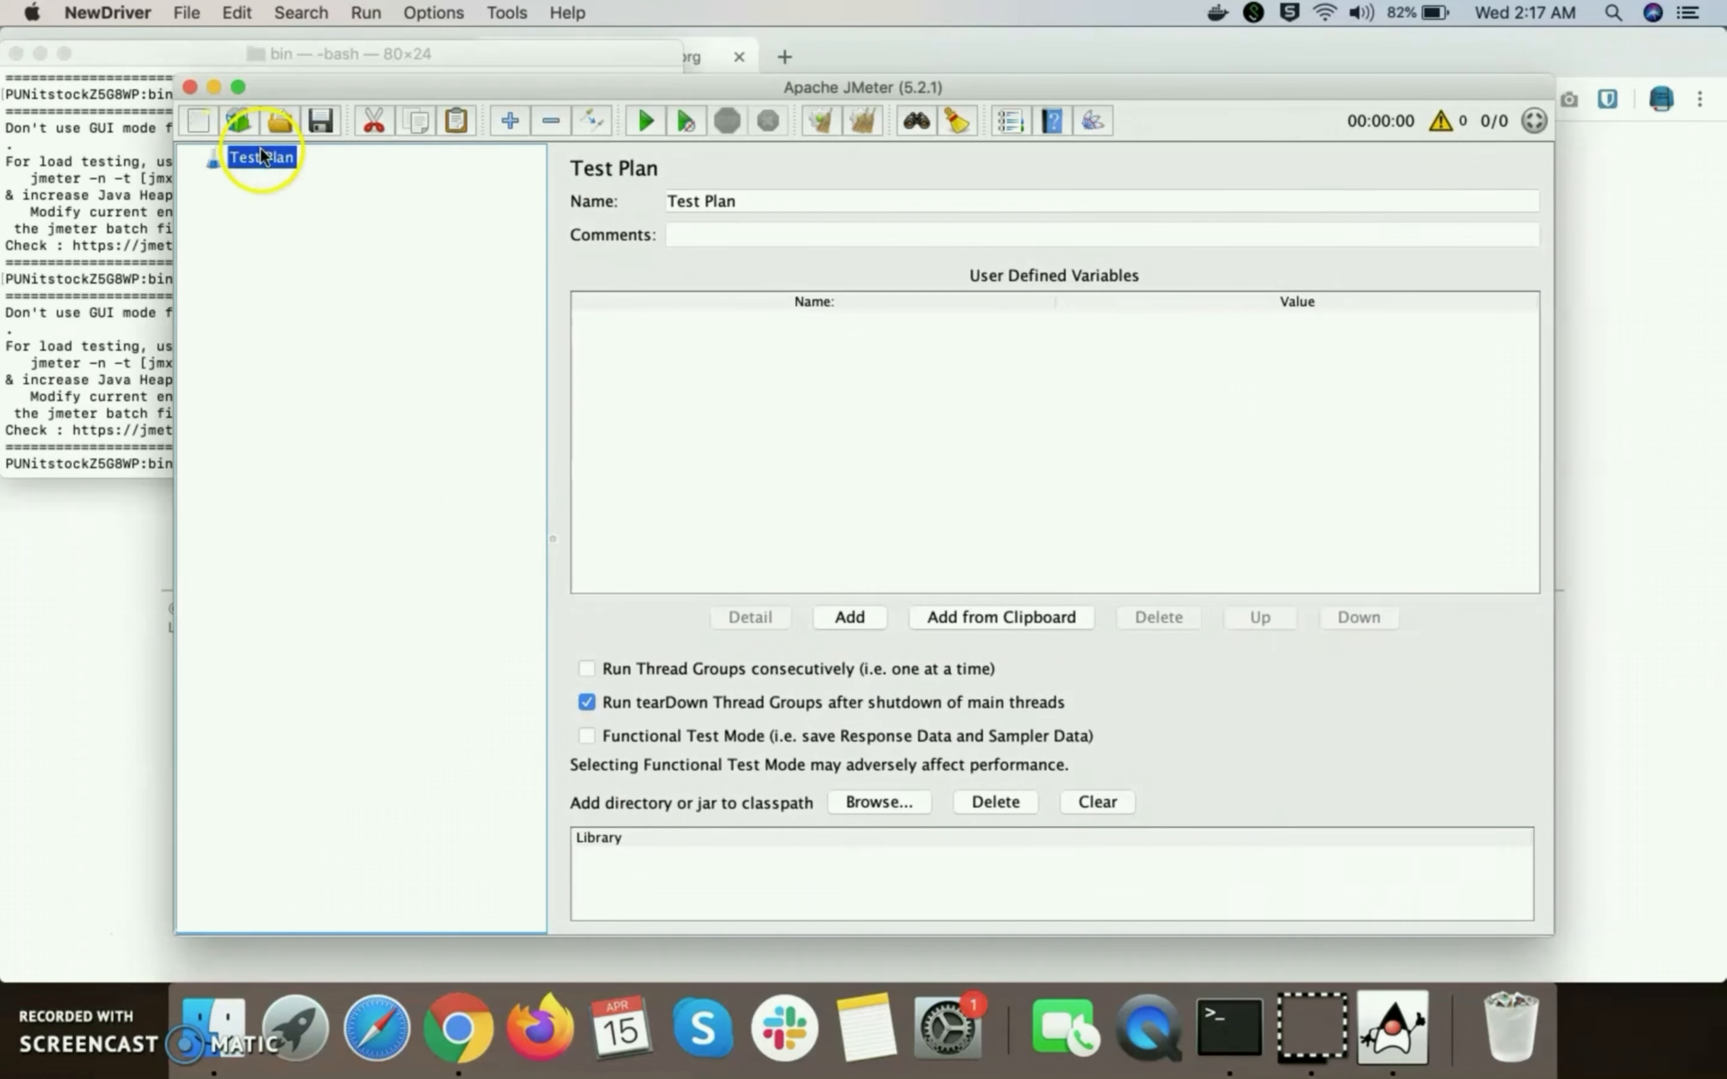
right_click(260, 148)
mouse_move(289, 164)
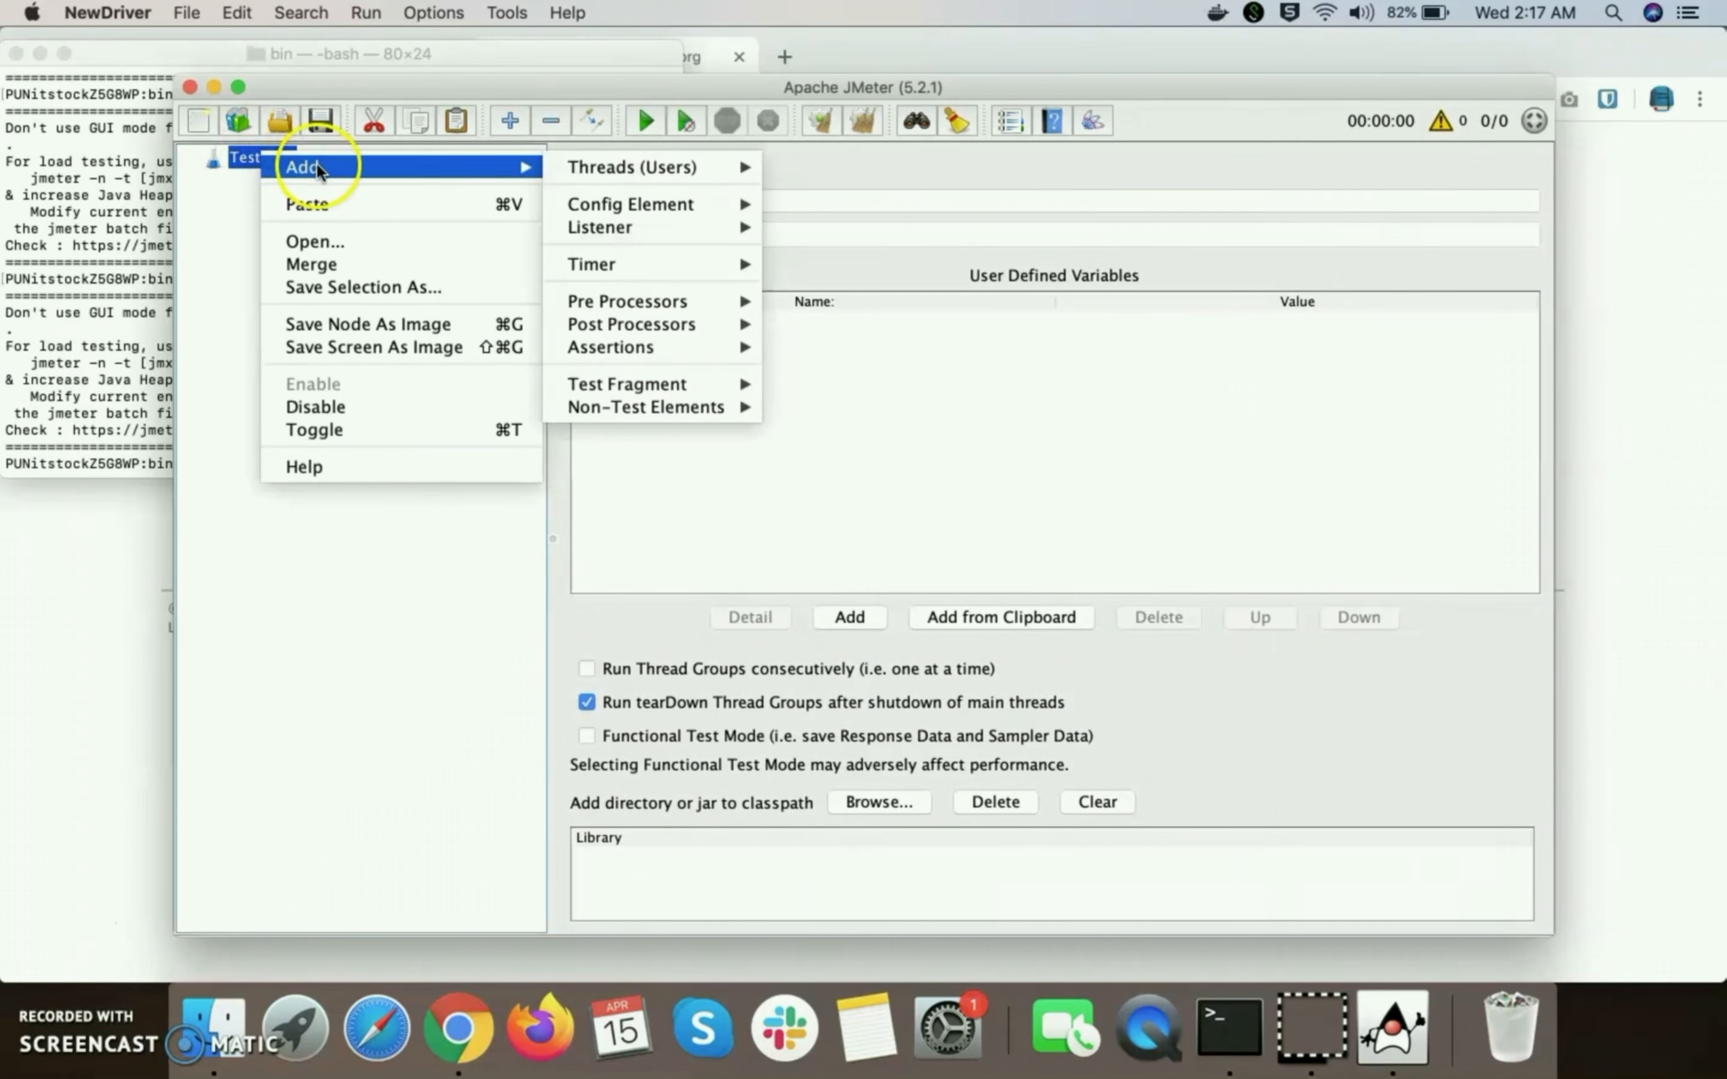
mouse_move(597, 168)
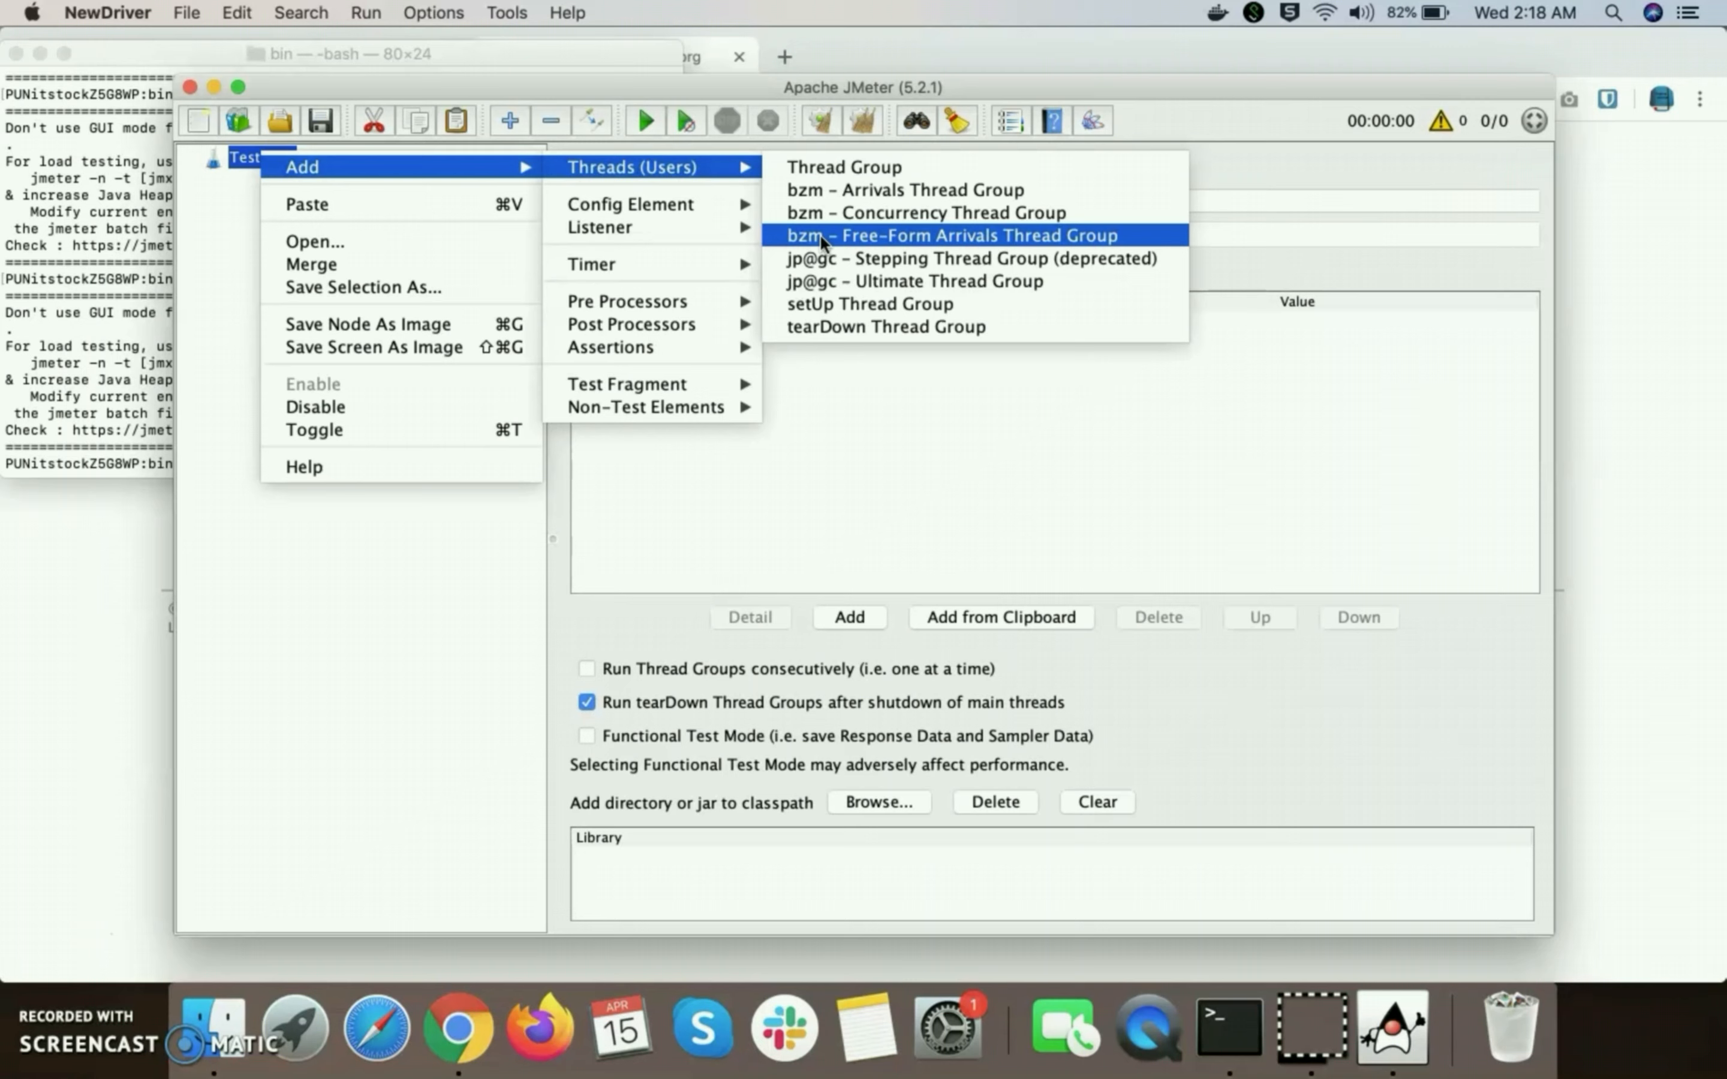
click(814, 257)
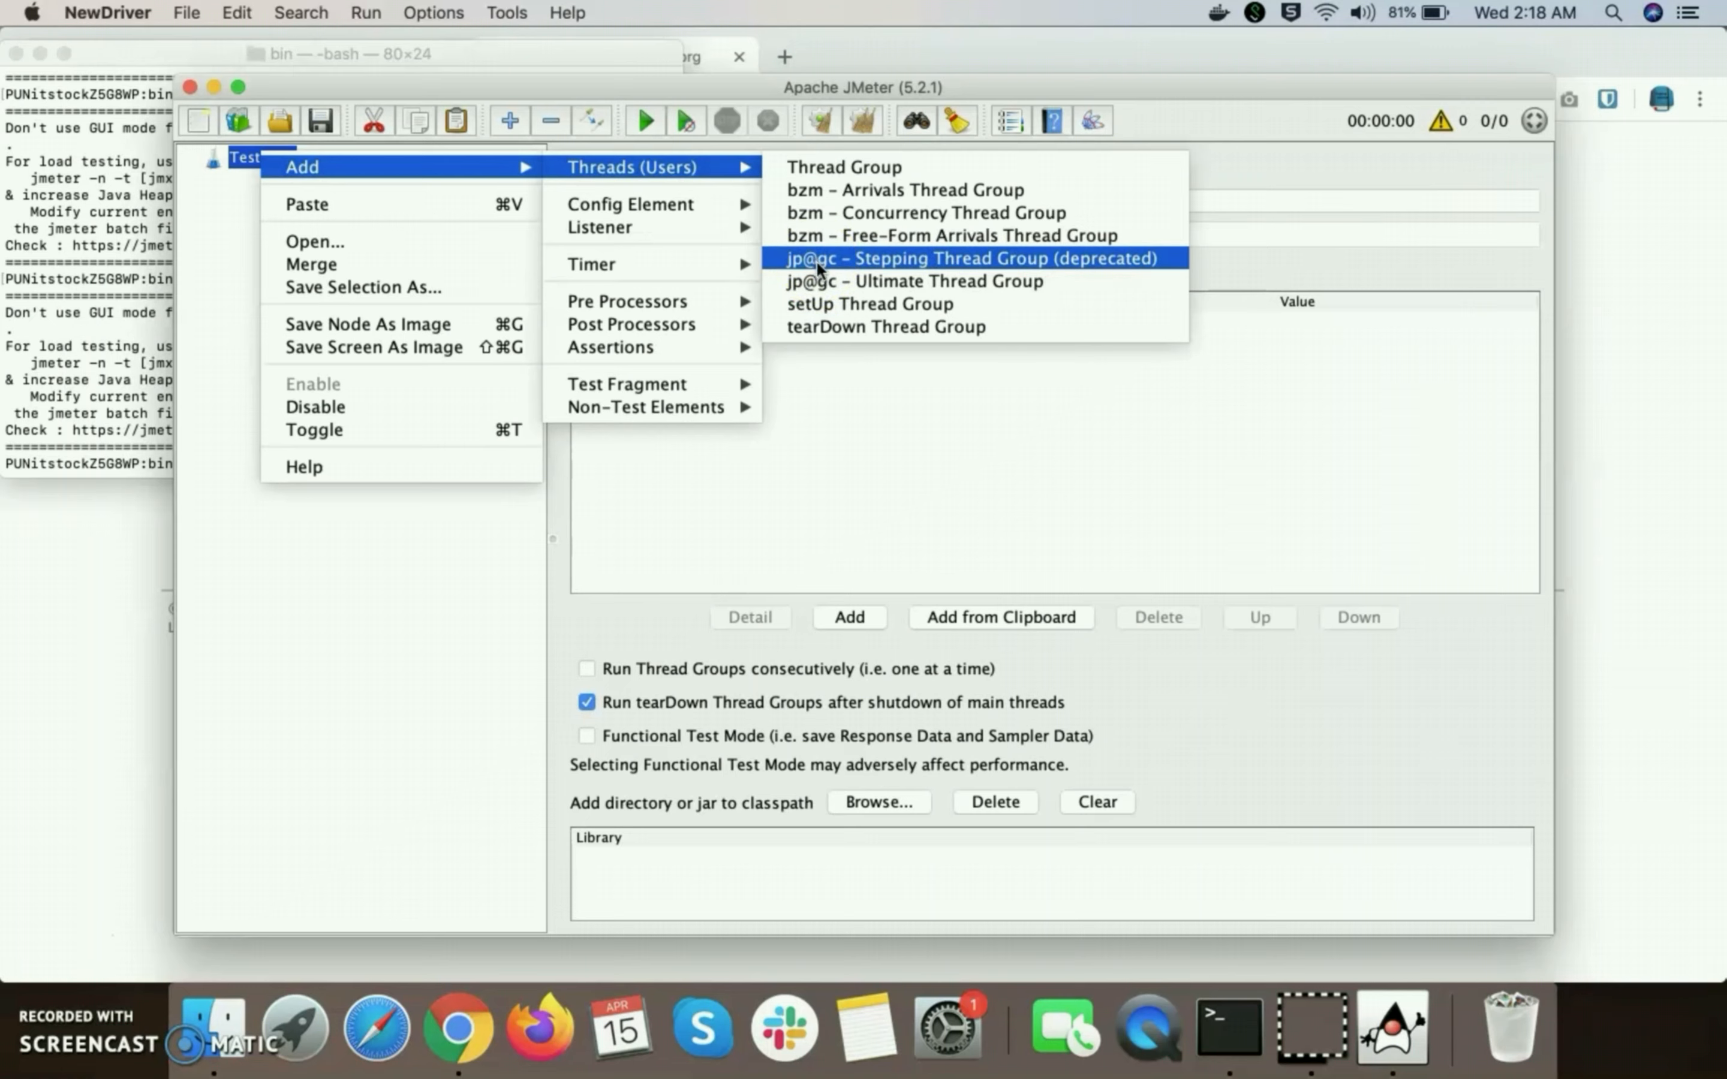
click(825, 278)
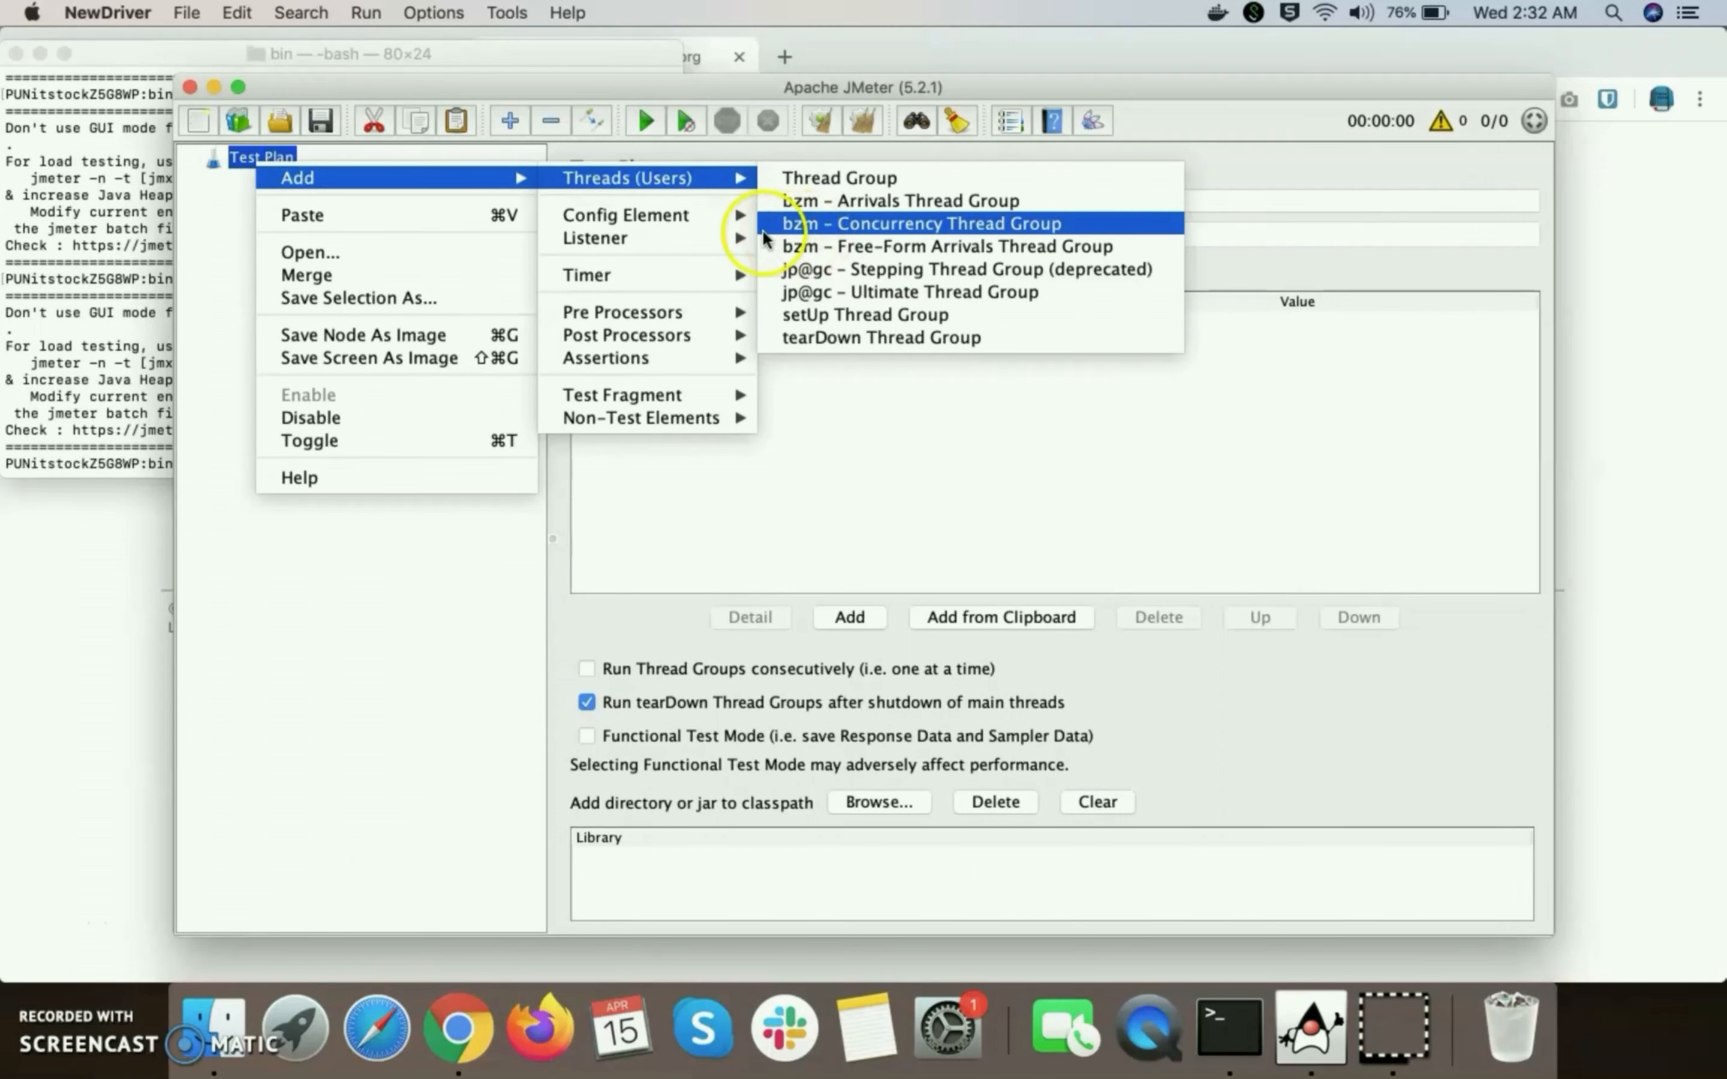
click(671, 217)
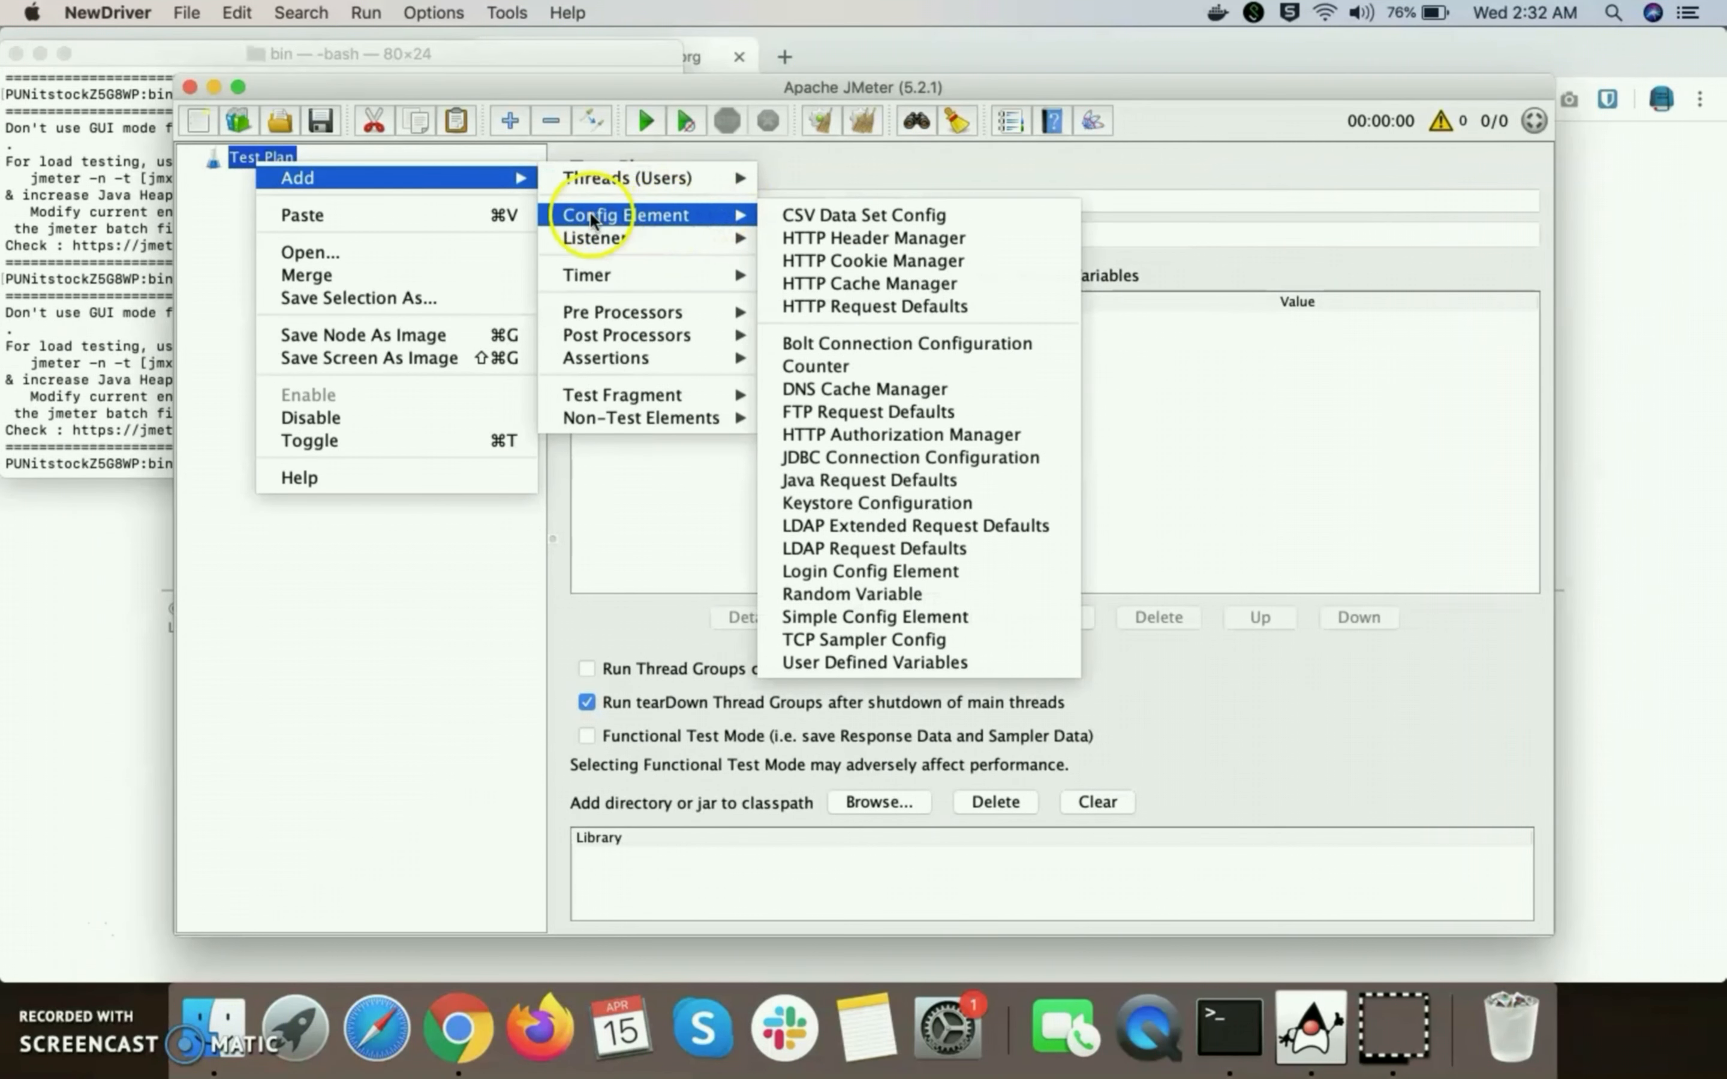
click(535, 180)
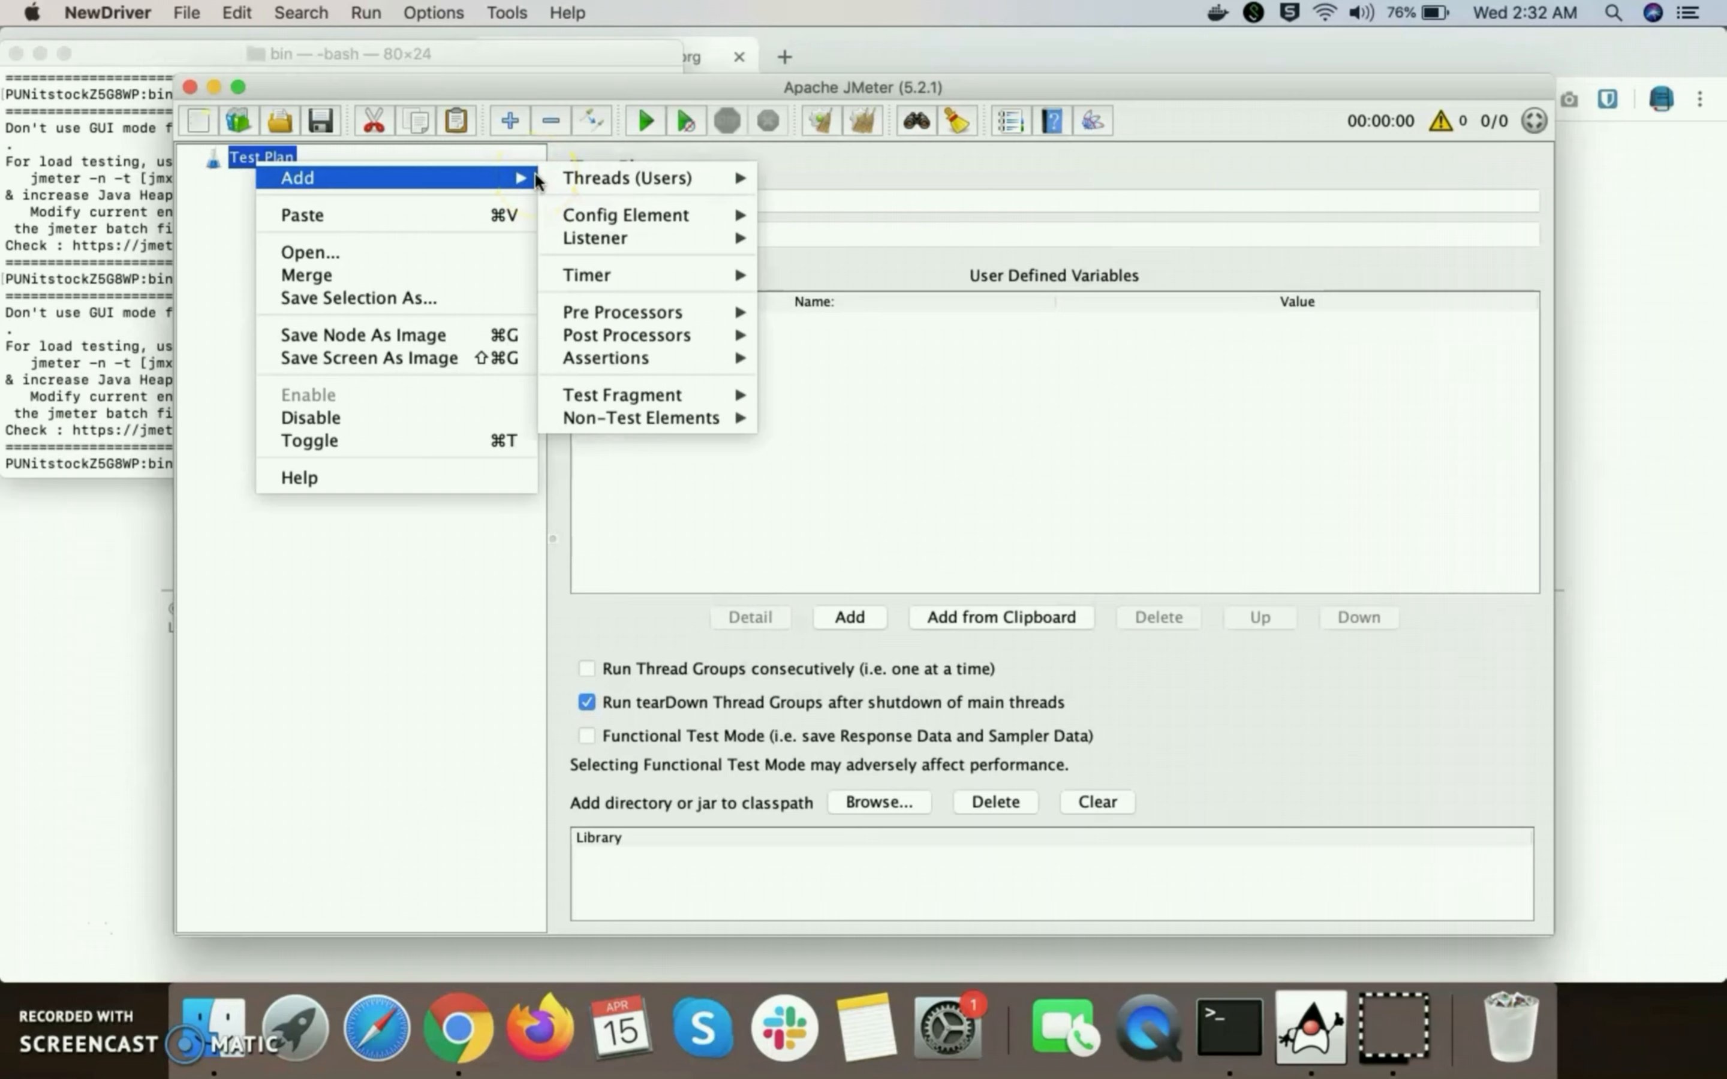